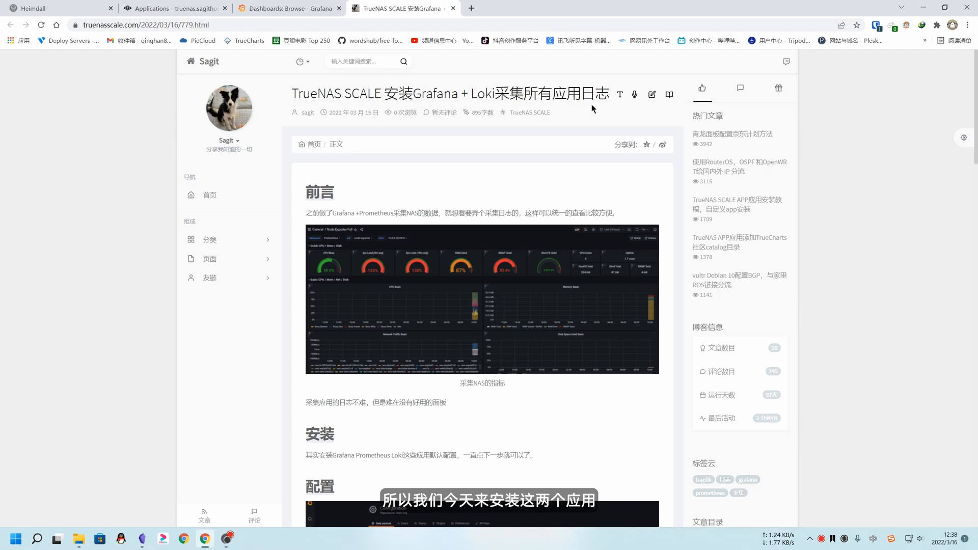
Step: Read through the article on installing Grafana and Loki on TrueNAS SCALE, including its installation and data source configuration sections
{"action": "scroll", "coordinate": [521, 375], "scroll_direction": "down", "scroll_amount": 3}
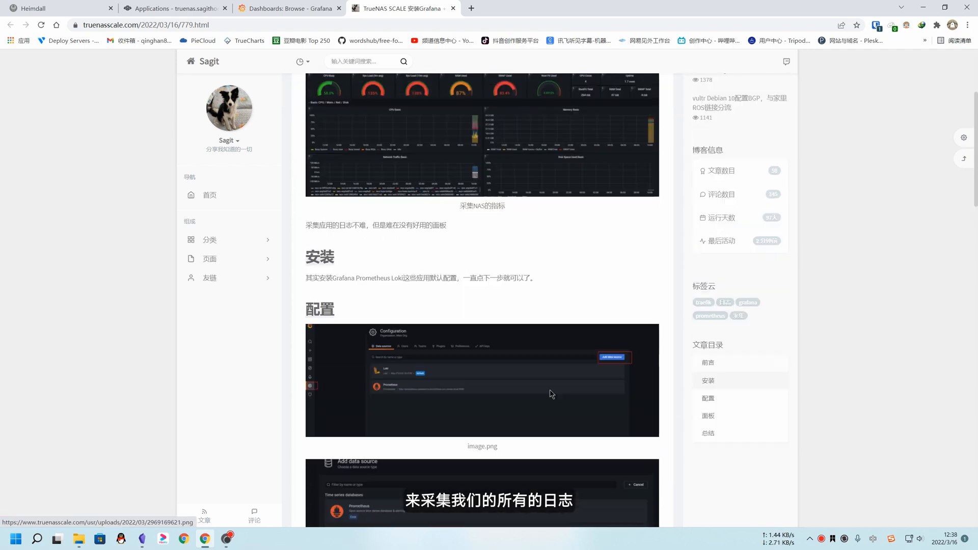
{"action": "scroll", "coordinate": [550, 393], "scroll_direction": "up", "scroll_amount": 2}
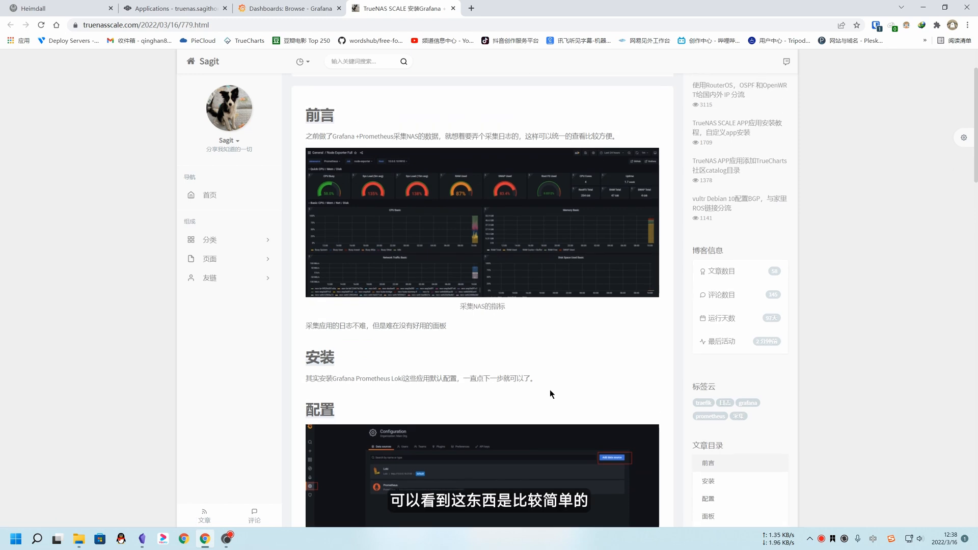
{"action": "scroll", "coordinate": [549, 392], "scroll_direction": "down", "scroll_amount": 5}
{"action": "scroll", "coordinate": [549, 393], "scroll_direction": "up", "scroll_amount": 3}
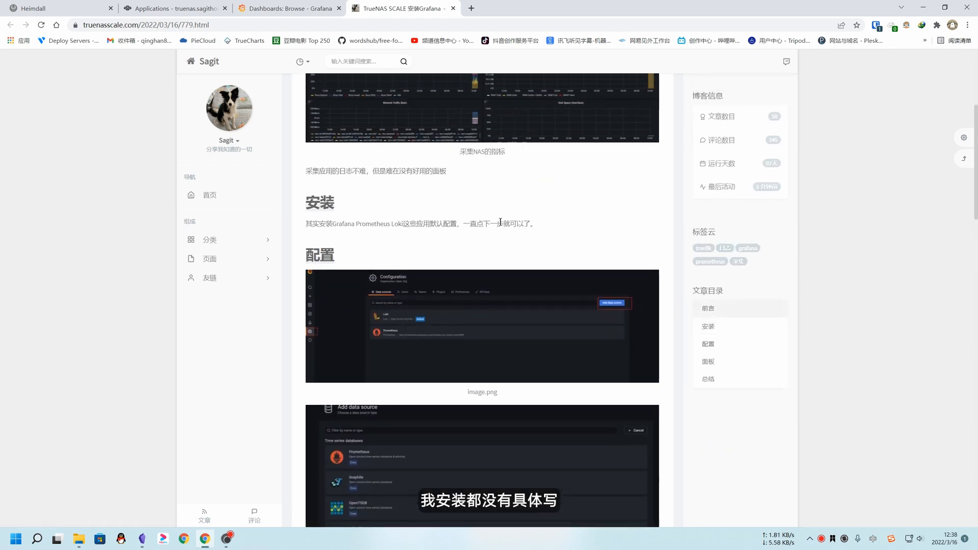
{"action": "scroll", "coordinate": [567, 439], "scroll_direction": "down", "scroll_amount": 7}
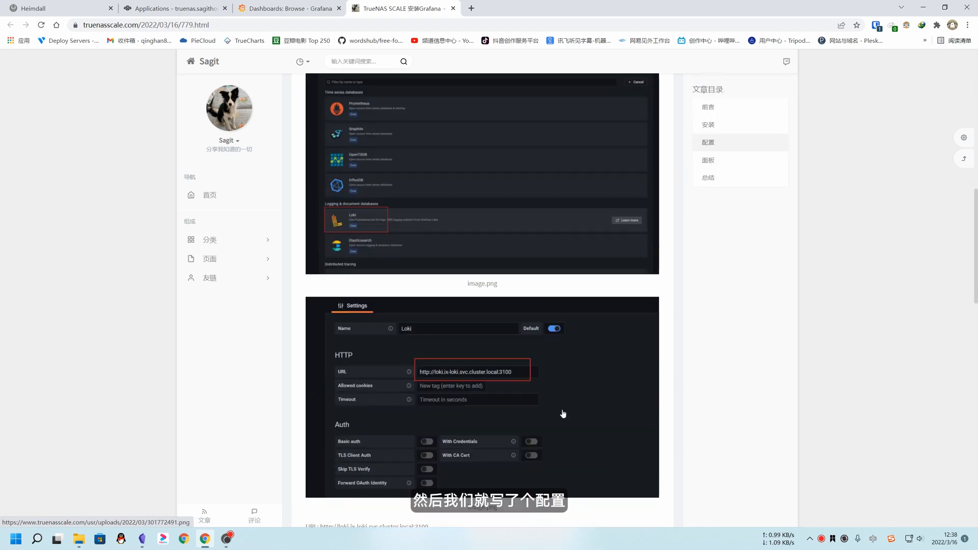
{"action": "scroll", "coordinate": [566, 439], "scroll_direction": "up", "scroll_amount": 12}
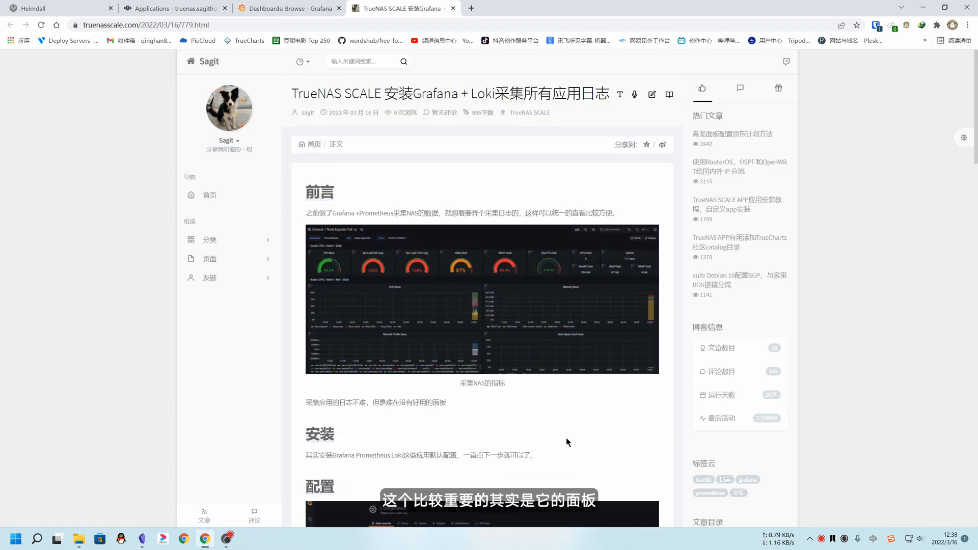
{"action": "scroll", "coordinate": [525, 373], "scroll_direction": "down", "scroll_amount": 2}
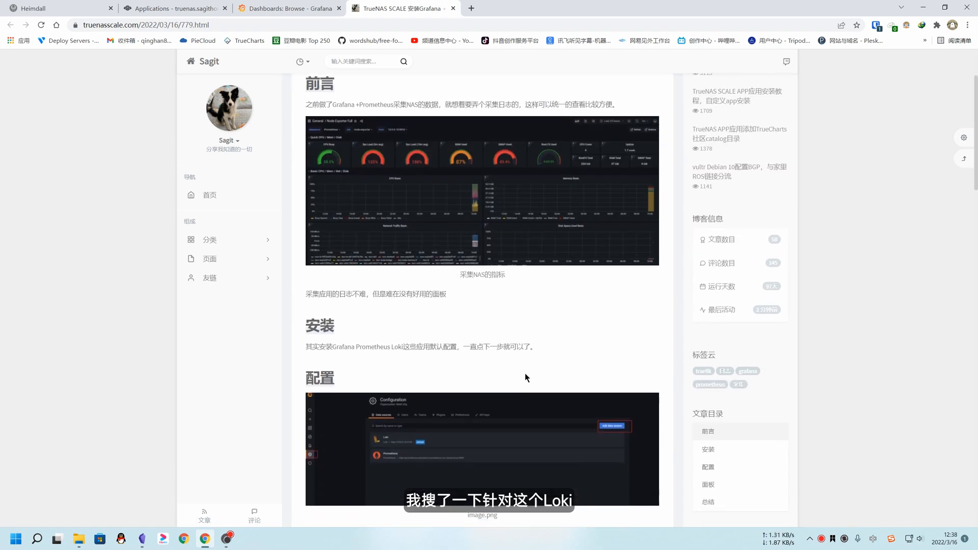
{"action": "scroll", "coordinate": [493, 390], "scroll_direction": "down", "scroll_amount": 2}
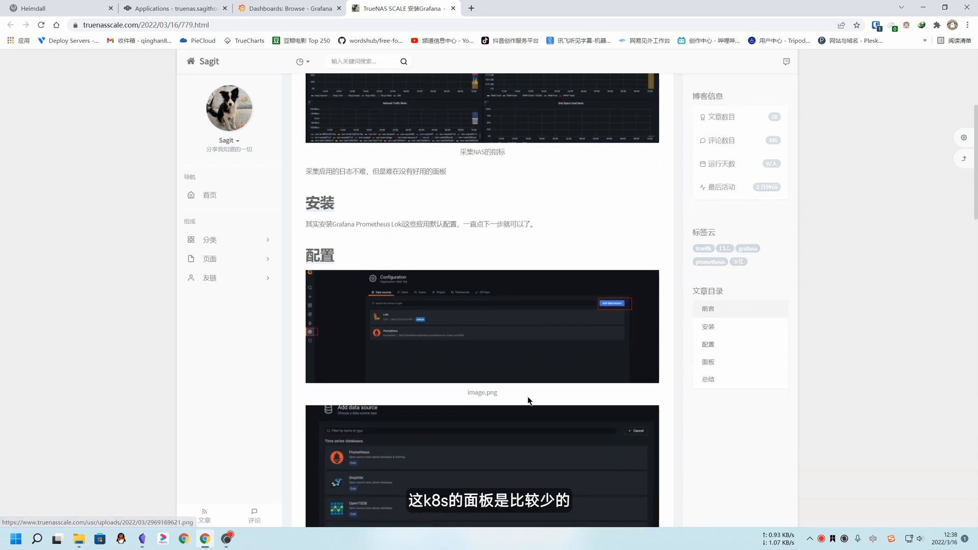
{"action": "scroll", "coordinate": [529, 401], "scroll_direction": "up", "scroll_amount": 4}
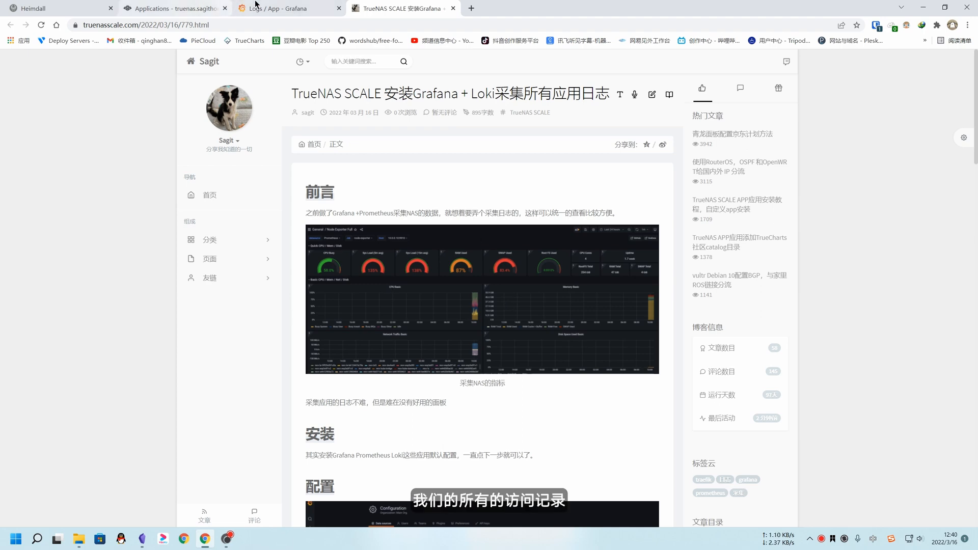
Step: Switch to the Grafana Logs / App dashboard and examine the labels and client address of a 12:39:13 traefik log entry
{"action": "left_click", "coordinate": [240, 4]}
{"action": "scroll", "coordinate": [398, 254], "scroll_direction": "down", "scroll_amount": 10}
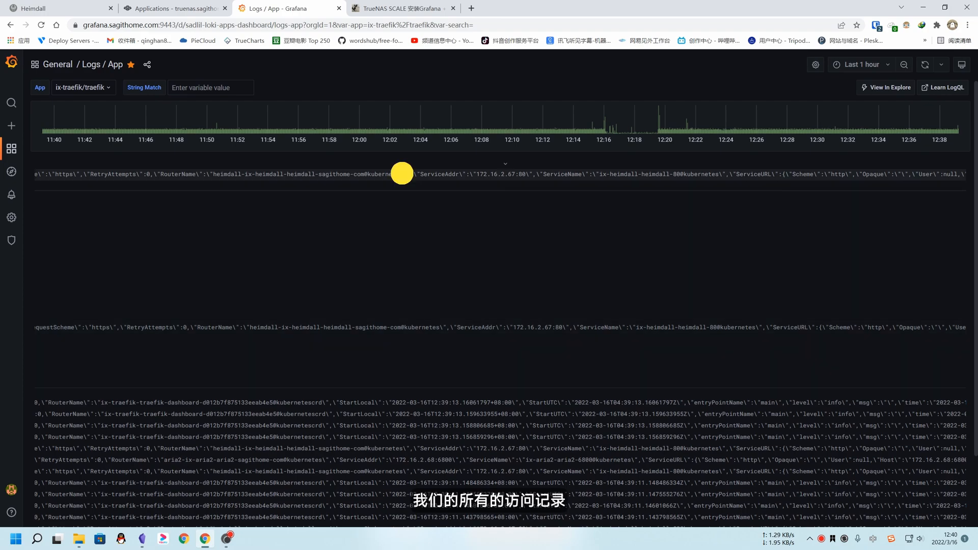
{"action": "scroll", "coordinate": [430, 391], "scroll_direction": "up", "scroll_amount": 5}
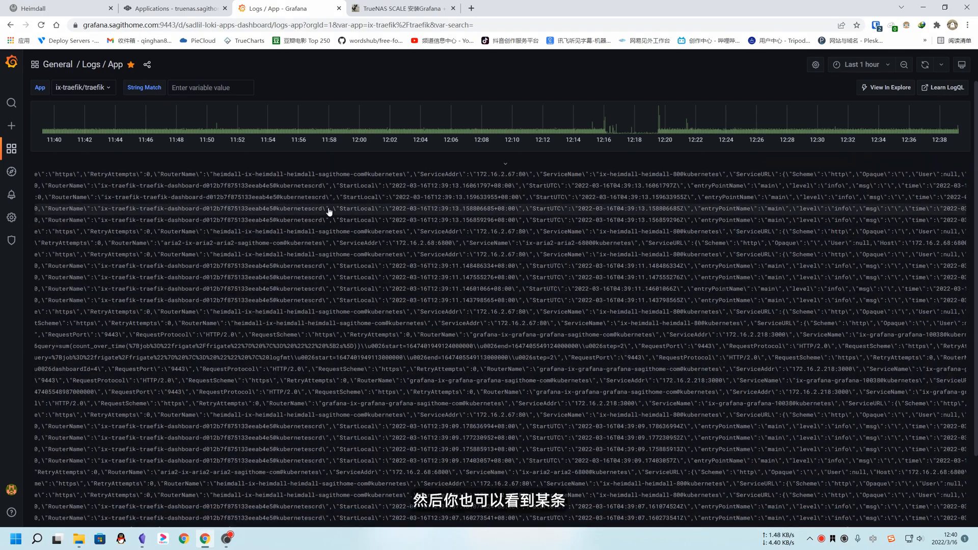
{"action": "scroll", "coordinate": [417, 196], "scroll_direction": "left", "scroll_amount": 10}
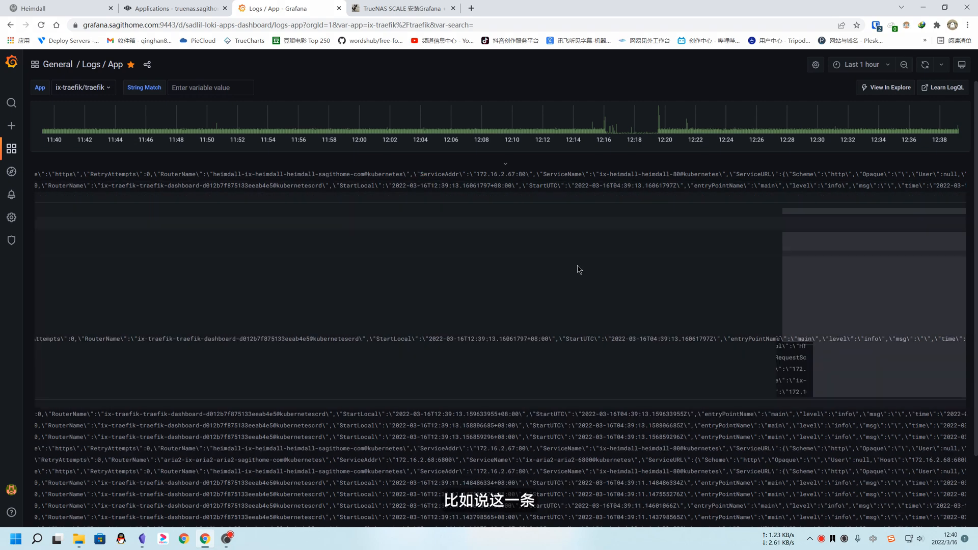
{"action": "scroll", "coordinate": [394, 360], "scroll_direction": "left", "scroll_amount": 10}
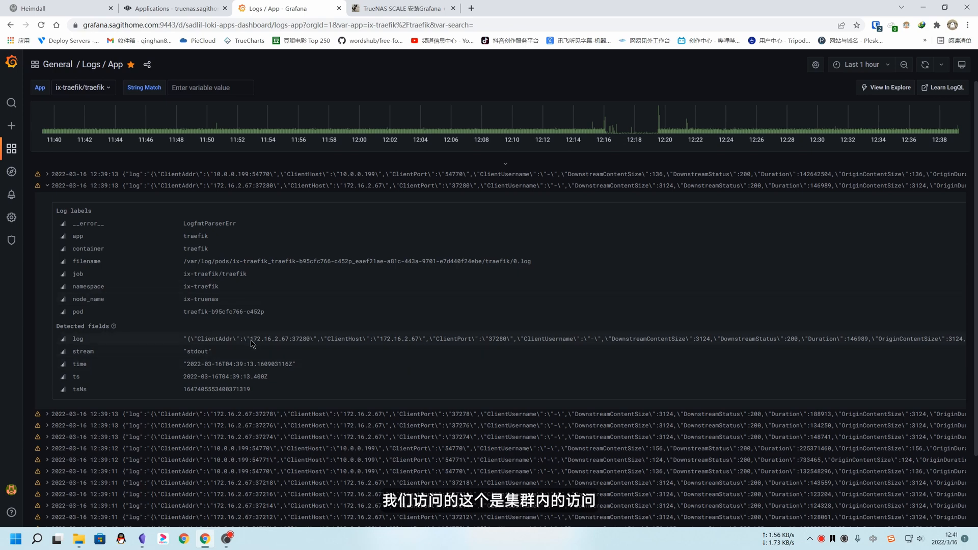
{"action": "left_click_drag", "start_coordinate": [250, 340], "coordinate": [300, 340]}
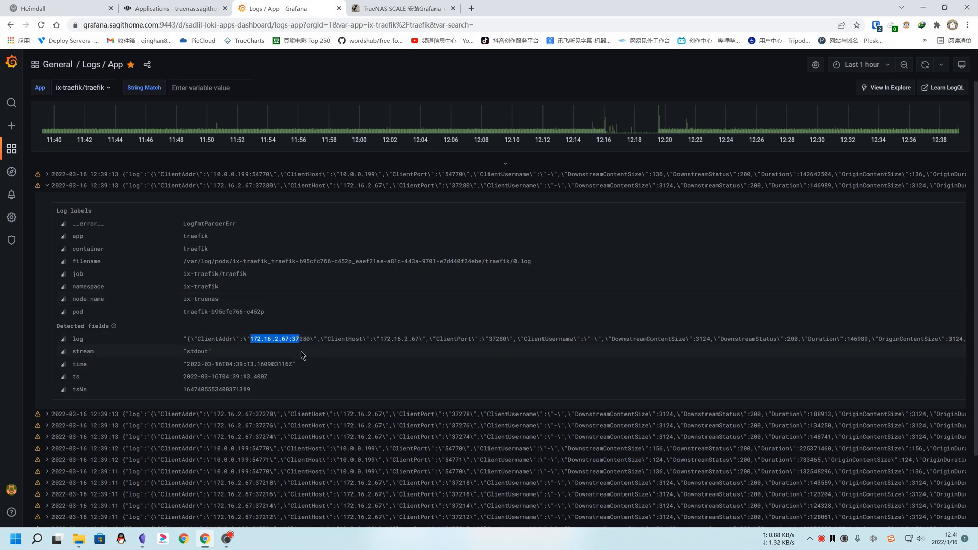
{"action": "scroll", "coordinate": [343, 417], "scroll_direction": "down", "scroll_amount": 3}
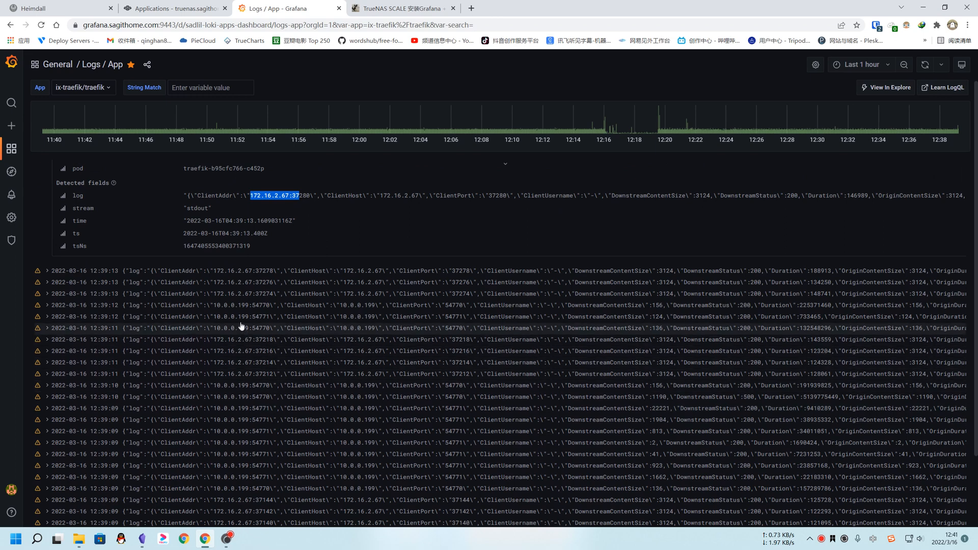
Step: Expand the 12:39:12 traefik log entry from client 10.0.0.199, inspect its router and service address fields, and collapse it
{"action": "left_click", "coordinate": [240, 306]}
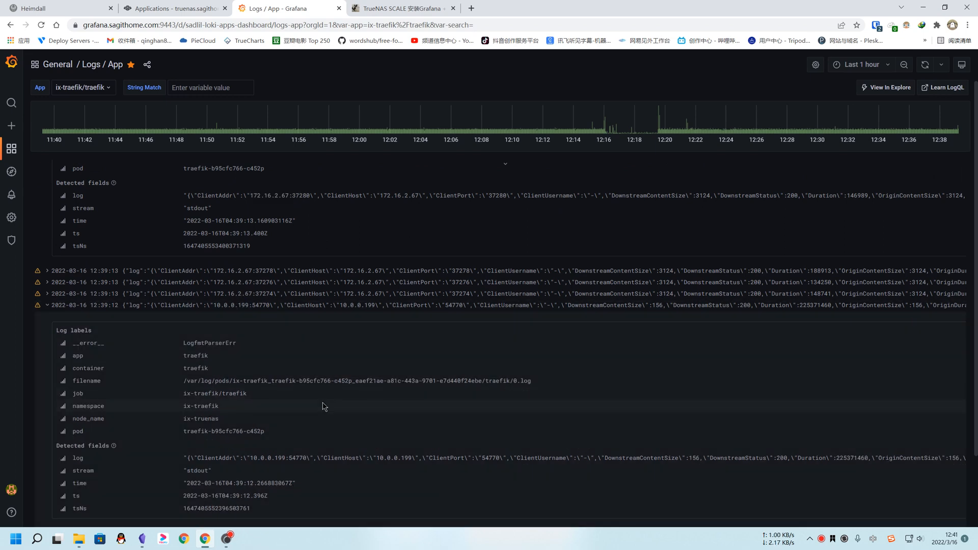
{"action": "scroll", "coordinate": [322, 406], "scroll_direction": "down", "scroll_amount": 2}
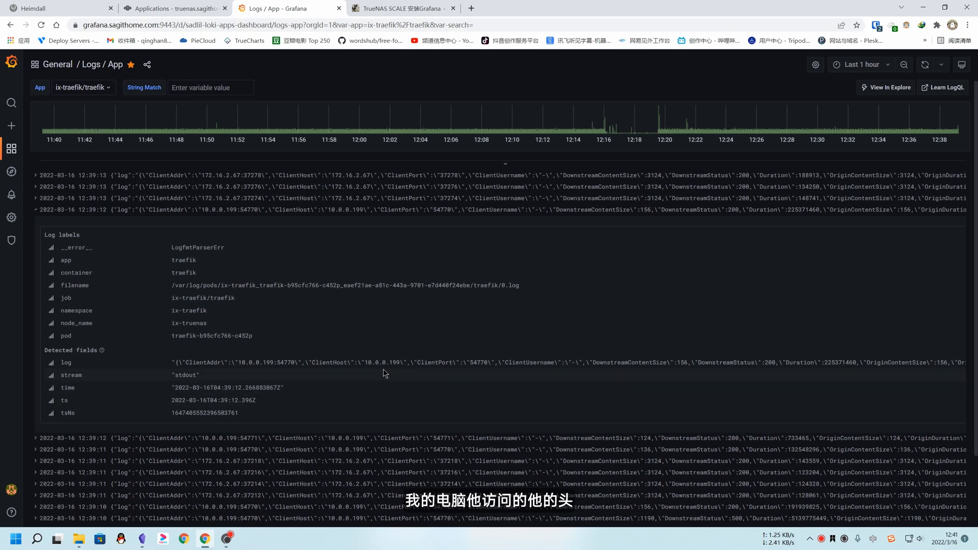
{"action": "scroll", "coordinate": [574, 373], "scroll_direction": "right", "scroll_amount": 10}
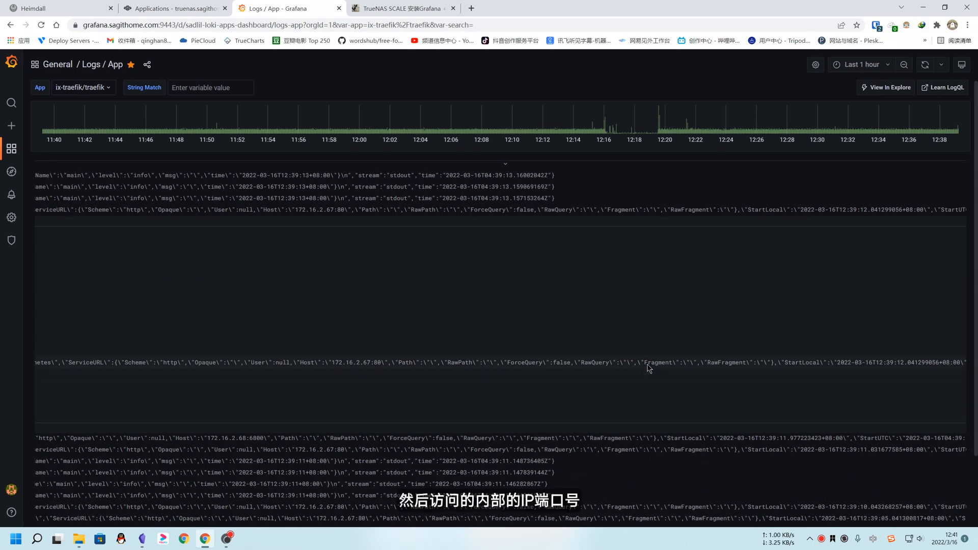
{"action": "scroll", "coordinate": [647, 364], "scroll_direction": "left", "scroll_amount": 10}
{"action": "left_click_drag", "start_coordinate": [519, 365], "coordinate": [565, 367]}
{"action": "left_click", "coordinate": [520, 363]}
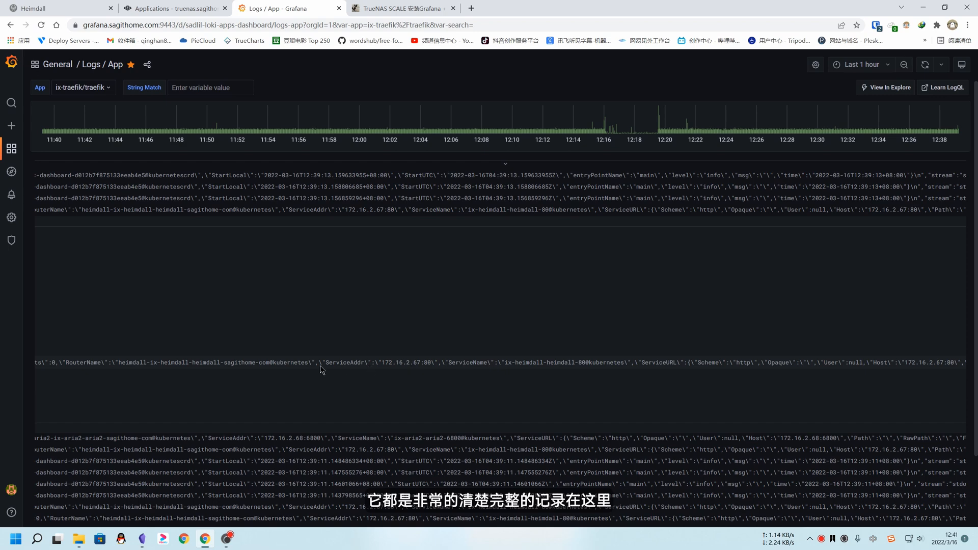
{"action": "left_click", "coordinate": [443, 367]}
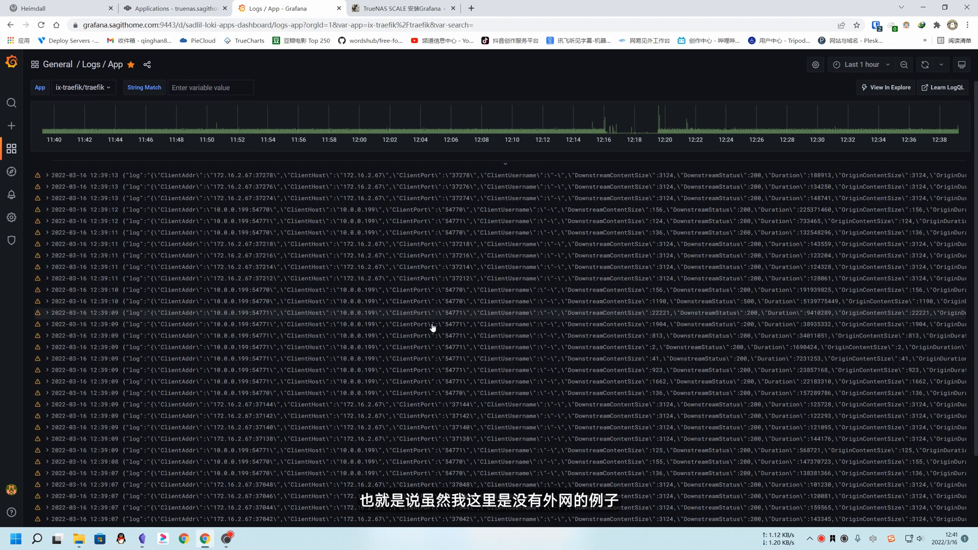
Step: Look over the client addresses in the older traefik log entries
{"action": "scroll", "coordinate": [377, 326], "scroll_direction": "down", "scroll_amount": 4}
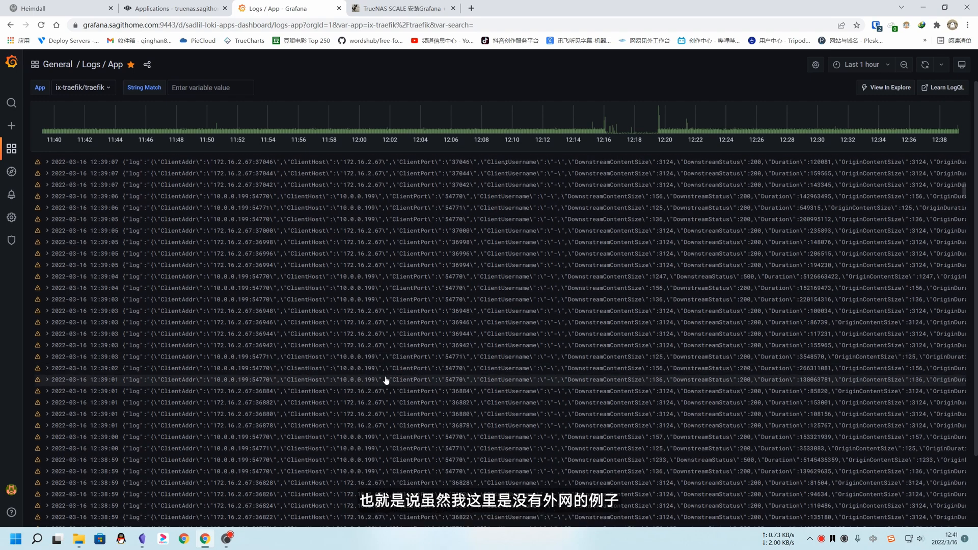
{"action": "left_click", "coordinate": [385, 379]}
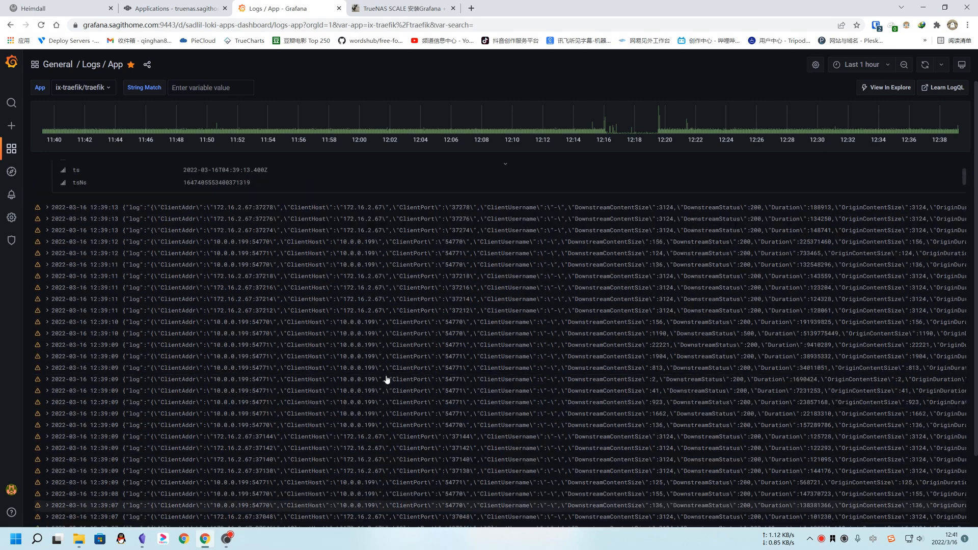
{"action": "scroll", "coordinate": [405, 397], "scroll_direction": "down", "scroll_amount": 3}
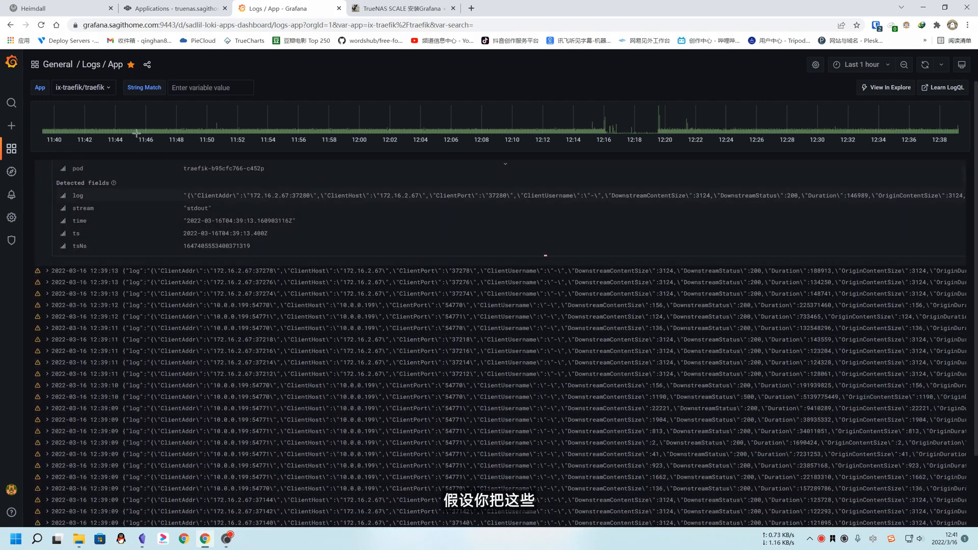
Step: Open HomeAssistant from the Heimdall dashboard, view its overview page, and close it
{"action": "left_click", "coordinate": [57, 8]}
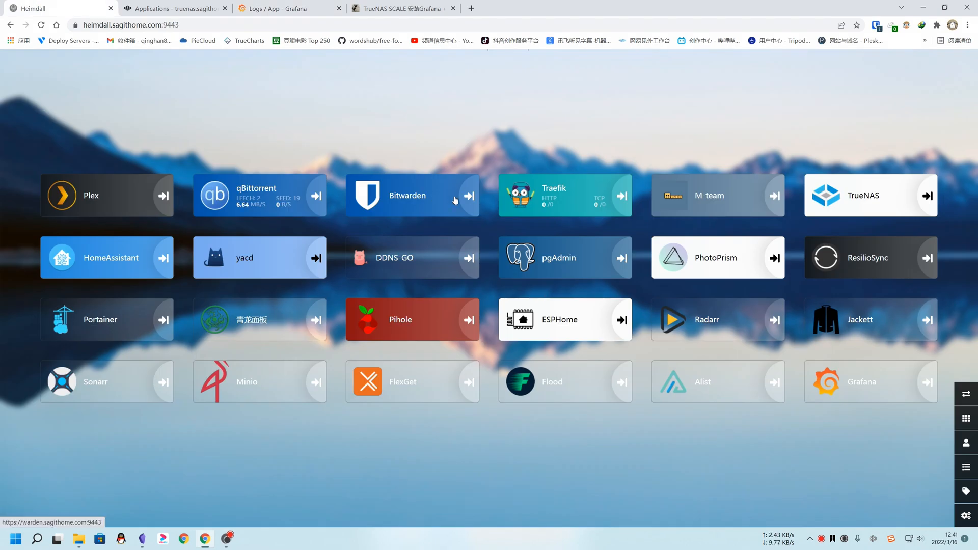
{"action": "left_click", "coordinate": [122, 266]}
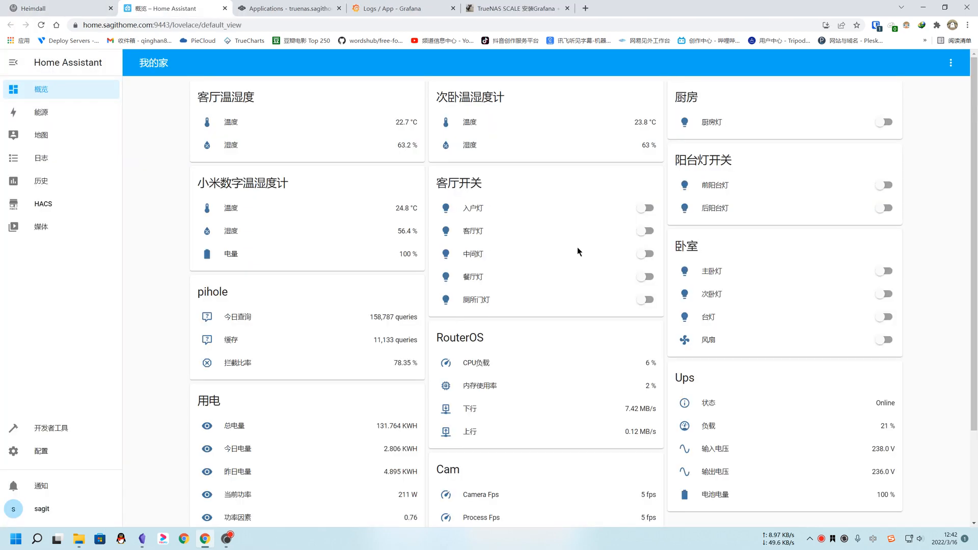
{"action": "left_click", "coordinate": [225, 9]}
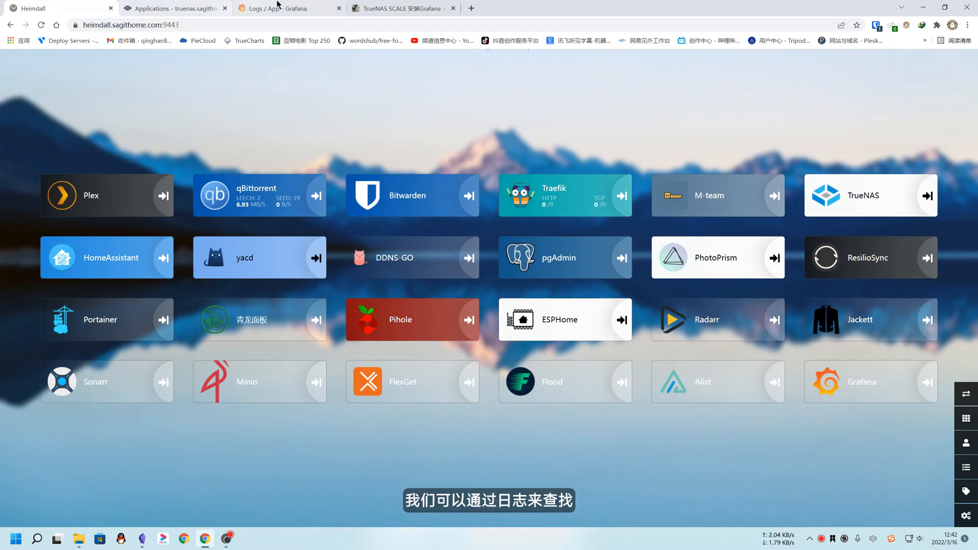
Step: Return to the Grafana Logs / App dashboard and browse the traefik access records for visiting clients
{"action": "left_click", "coordinate": [280, 8]}
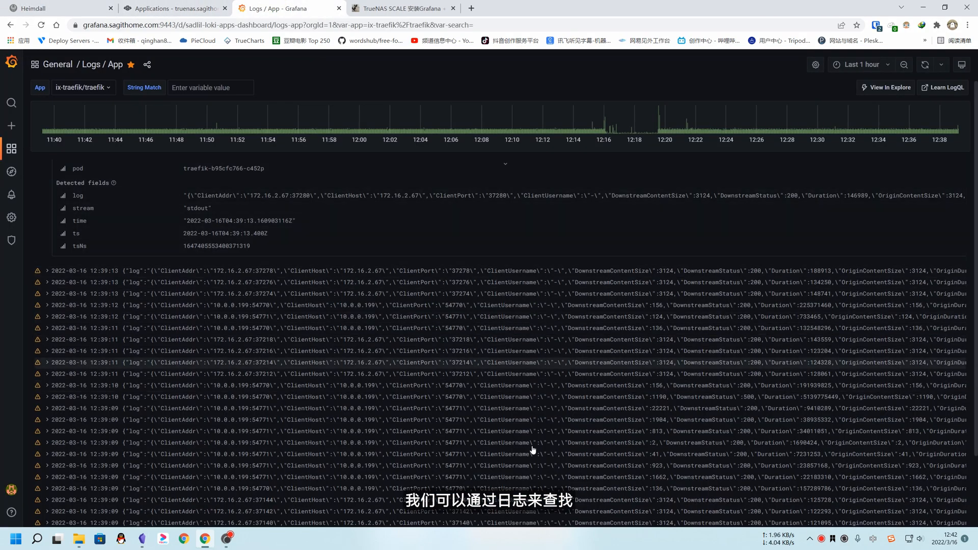
{"action": "scroll", "coordinate": [560, 444], "scroll_direction": "down", "scroll_amount": 10}
{"action": "scroll", "coordinate": [533, 397], "scroll_direction": "down", "scroll_amount": 3}
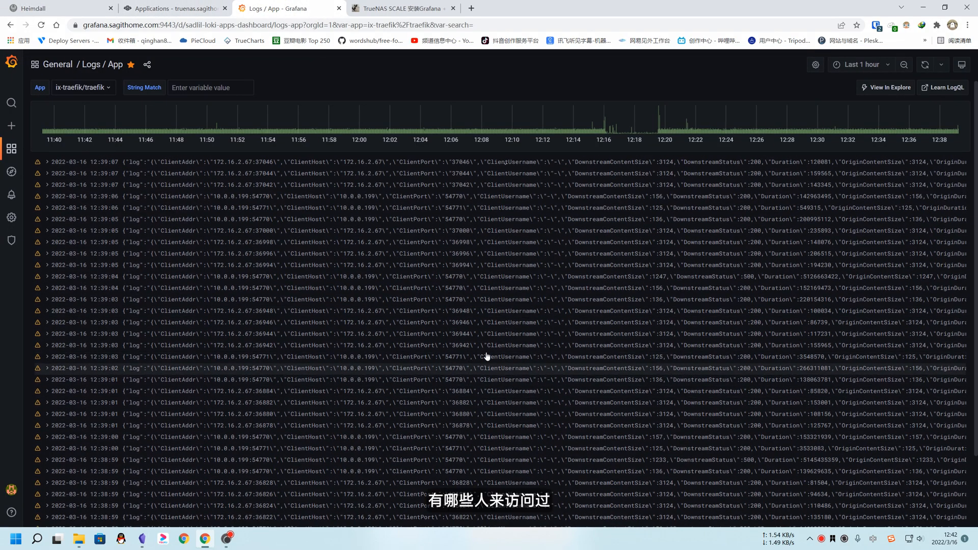
{"action": "scroll", "coordinate": [632, 329], "scroll_direction": "down", "scroll_amount": 2}
{"action": "scroll", "coordinate": [631, 328], "scroll_direction": "down", "scroll_amount": 6}
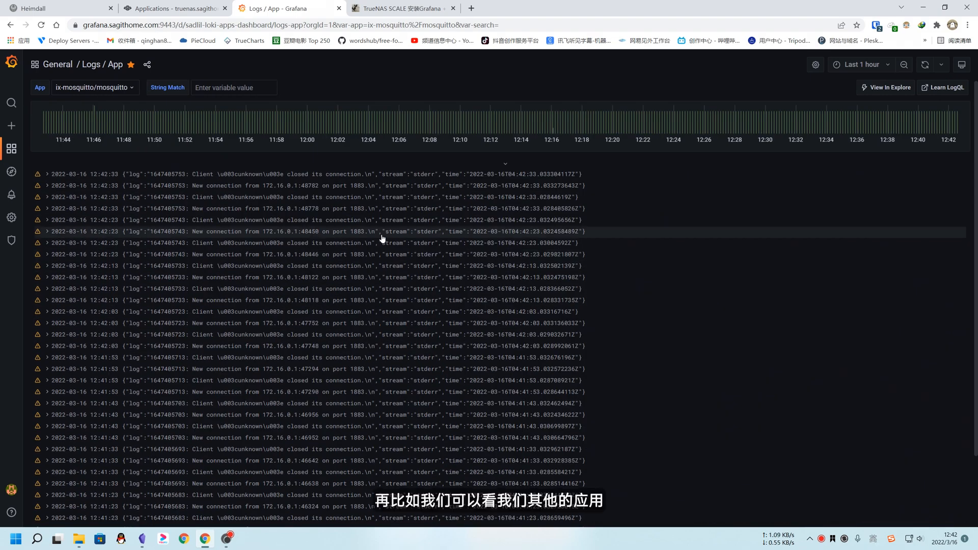
Step: Choose ix-mosquitto/mosquitto as the dashboard's app and browse its log entries
{"action": "left_click", "coordinate": [114, 87]}
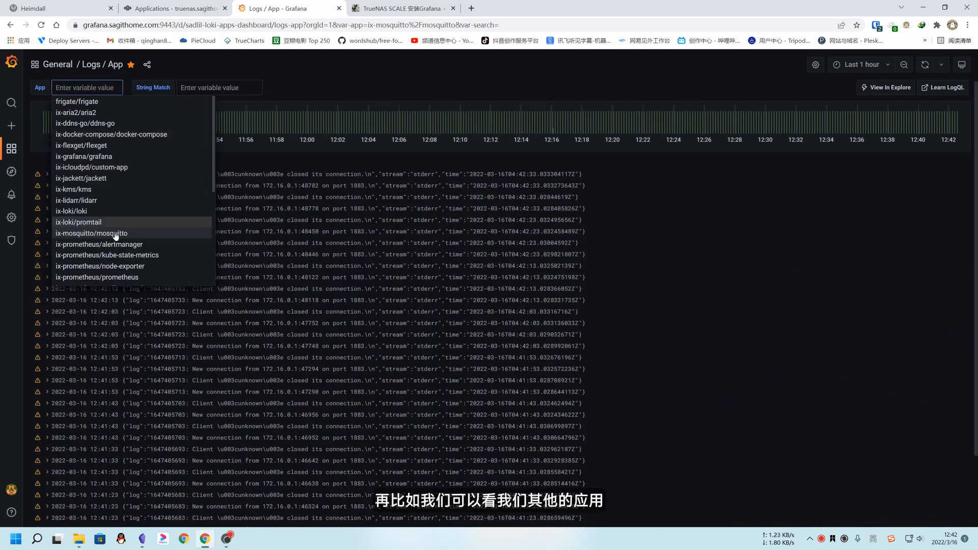
{"action": "left_click", "coordinate": [136, 236]}
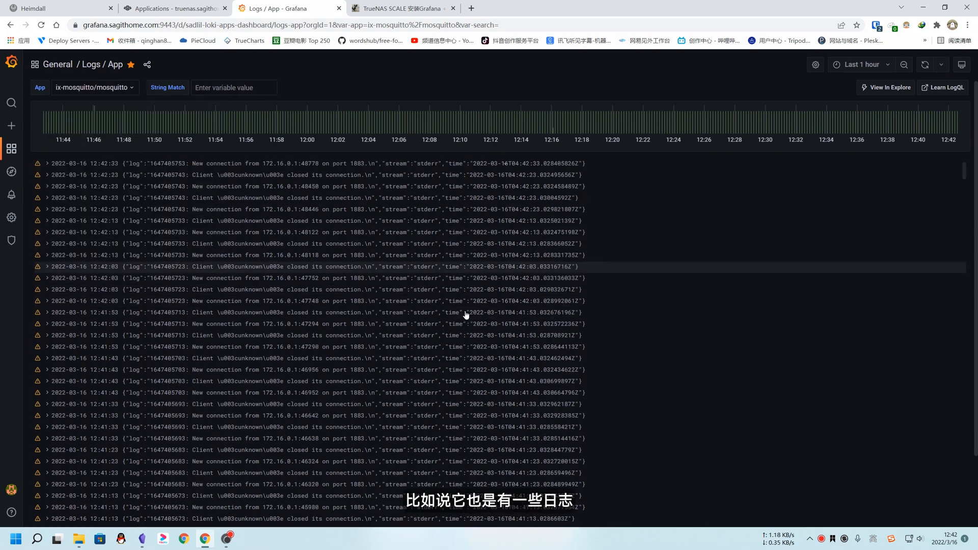
{"action": "scroll", "coordinate": [465, 311], "scroll_direction": "down", "scroll_amount": 4}
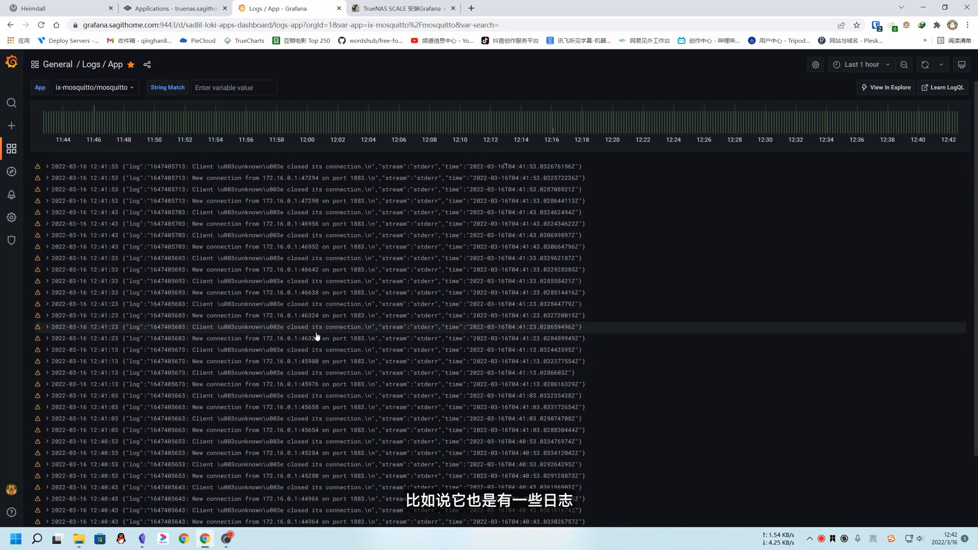
Step: Expand a 12:41:23 mosquitto new-connection log entry, review its labels and detected fields, and collapse it
{"action": "left_click", "coordinate": [341, 339]}
{"action": "scroll", "coordinate": [301, 393], "scroll_direction": "down", "scroll_amount": 5}
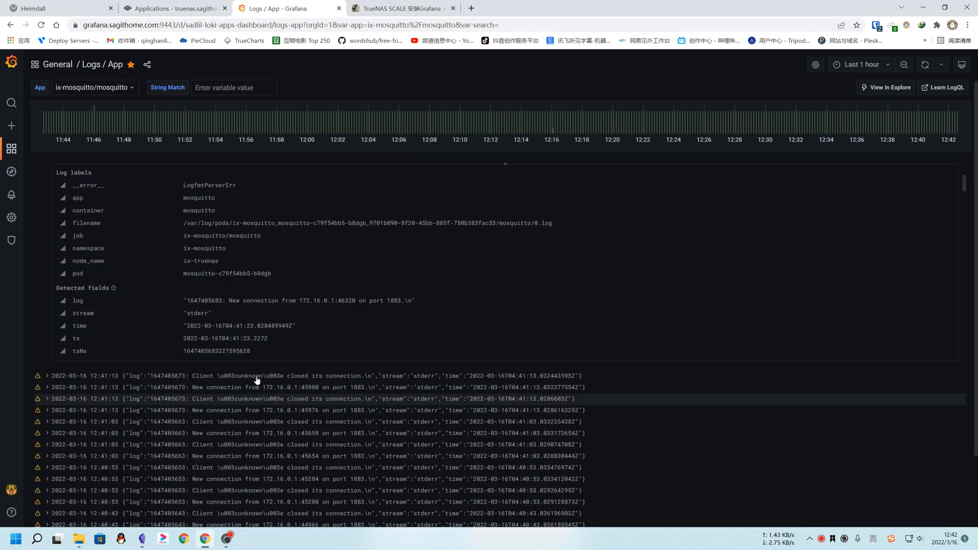
{"action": "scroll", "coordinate": [301, 362], "scroll_direction": "up", "scroll_amount": 4}
{"action": "left_click", "coordinate": [242, 290]}
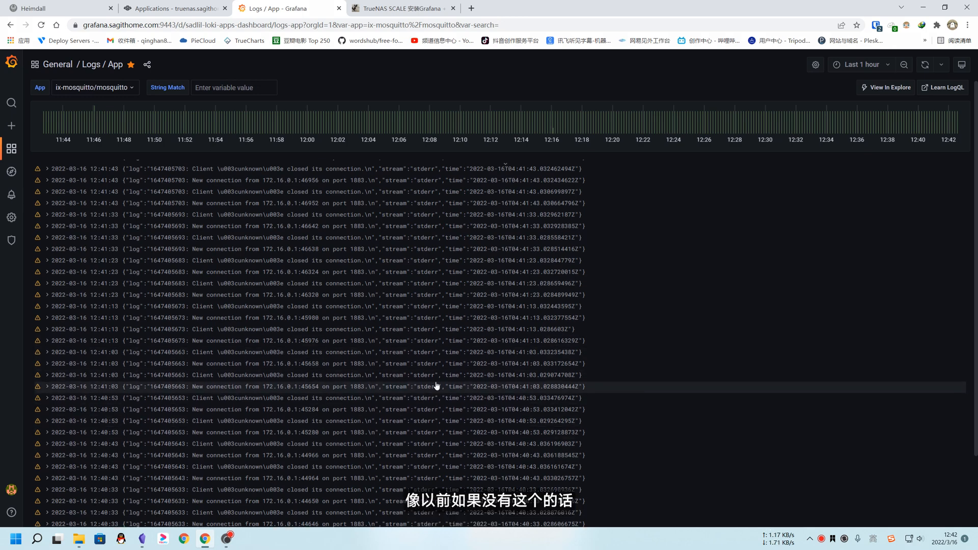
{"action": "scroll", "coordinate": [437, 385], "scroll_direction": "up", "scroll_amount": 5}
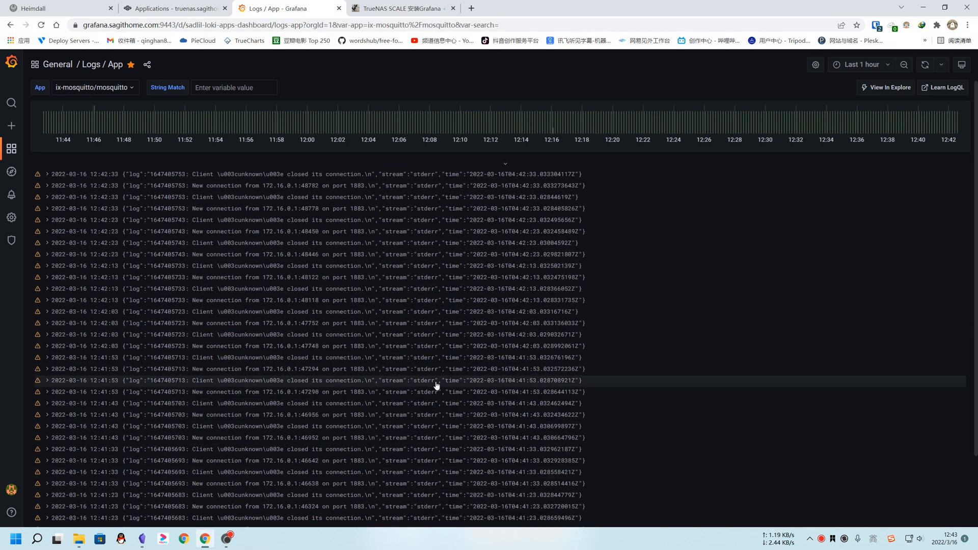
Step: Compare flexget's action options on the TrueNAS Applications page with the mosquitto log view in Grafana
{"action": "left_click", "coordinate": [153, 8]}
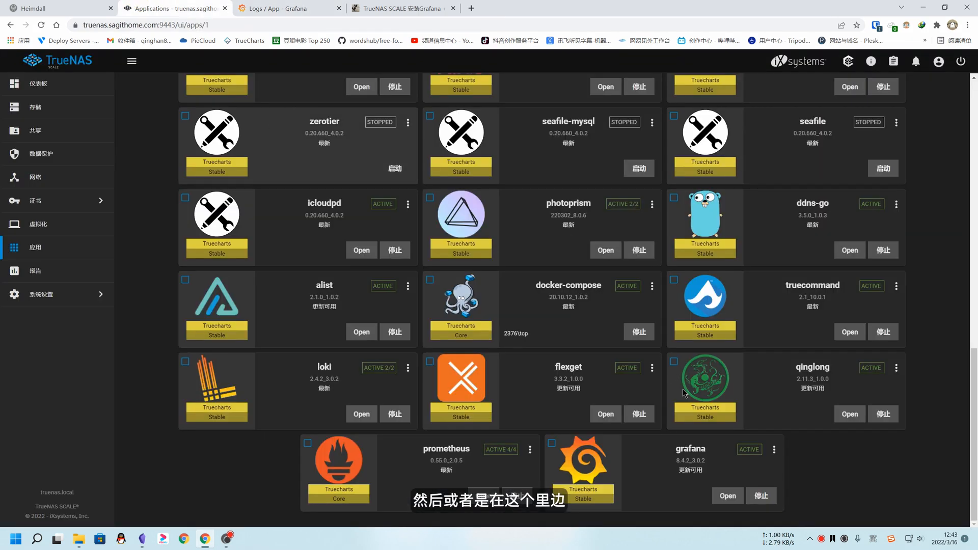
{"action": "left_click", "coordinate": [652, 368]}
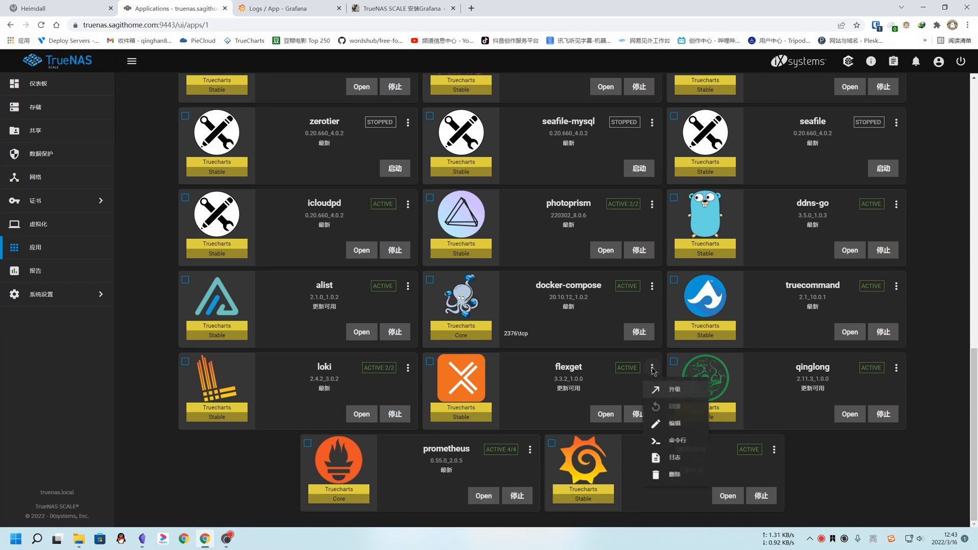
{"action": "left_click", "coordinate": [275, 8]}
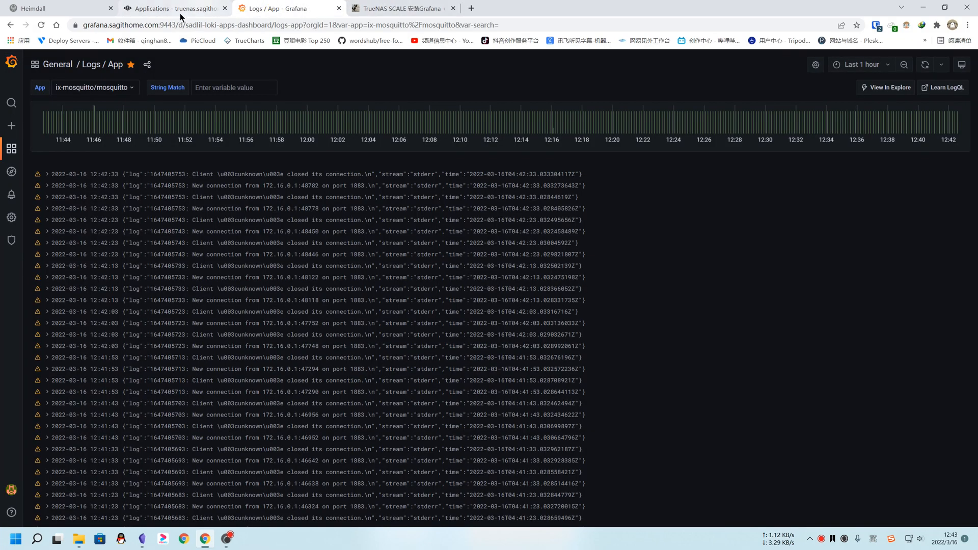
{"action": "left_click", "coordinate": [153, 7]}
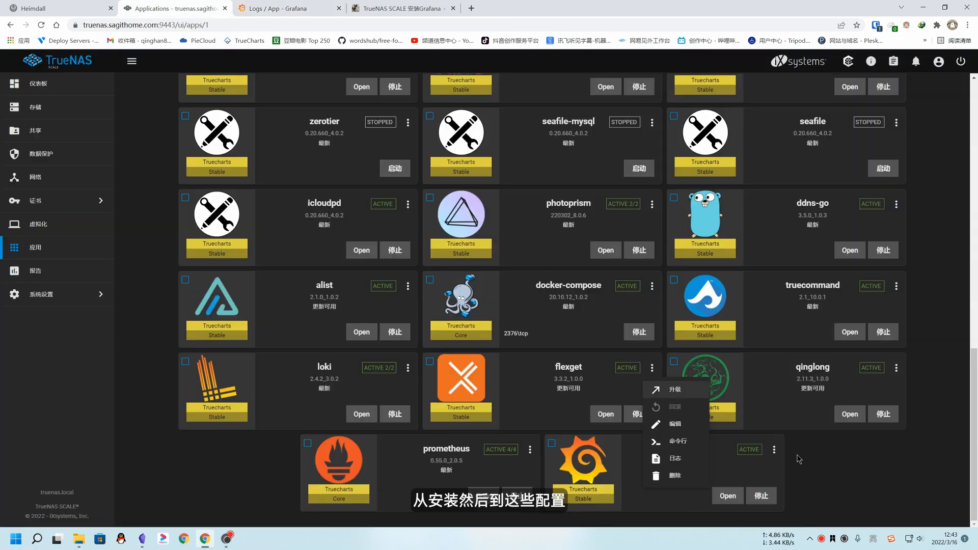
{"action": "left_click", "coordinate": [836, 472]}
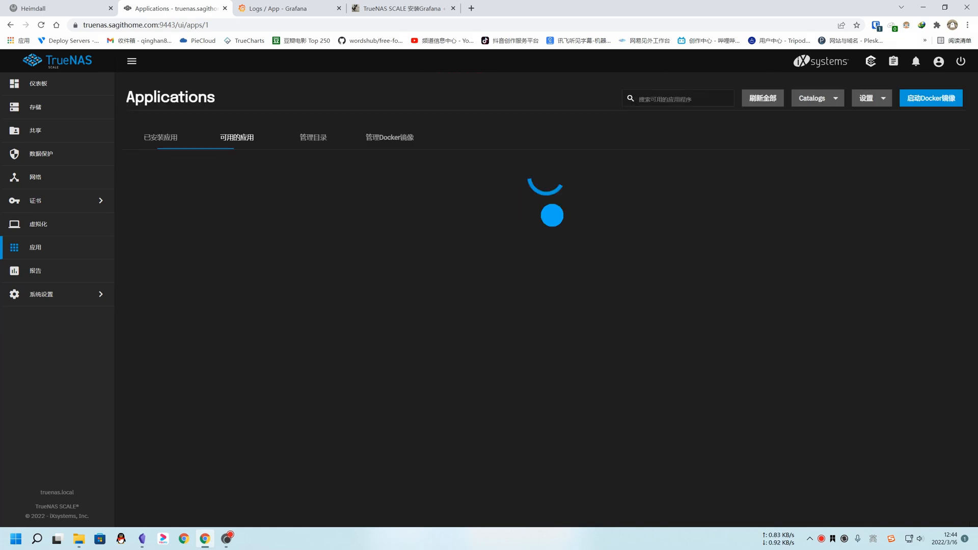
Step: Search the available TrueNAS applications for "gr" and open the installation form of grafana
{"action": "right_click", "coordinate": [565, 226]}
{"action": "left_click", "coordinate": [655, 98]}
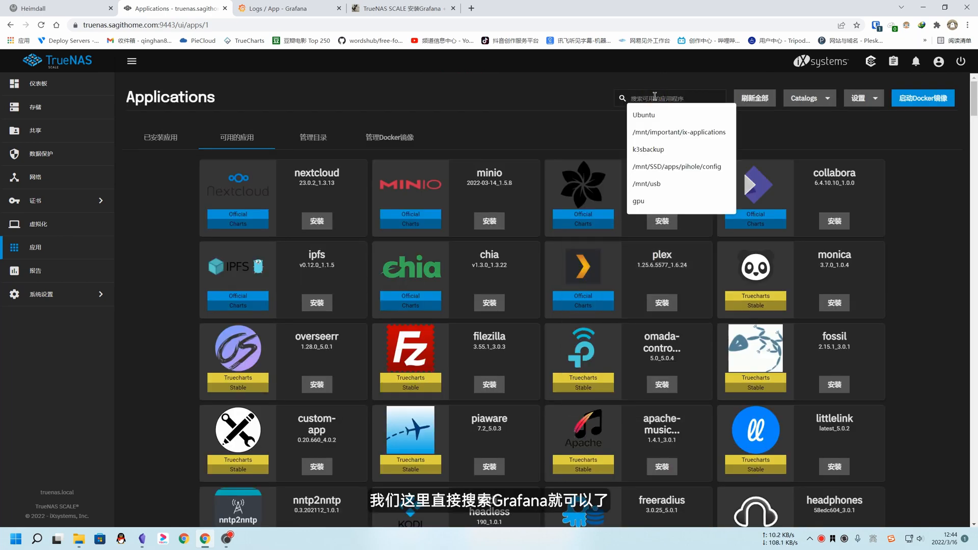
{"action": "type", "text": "gr"}
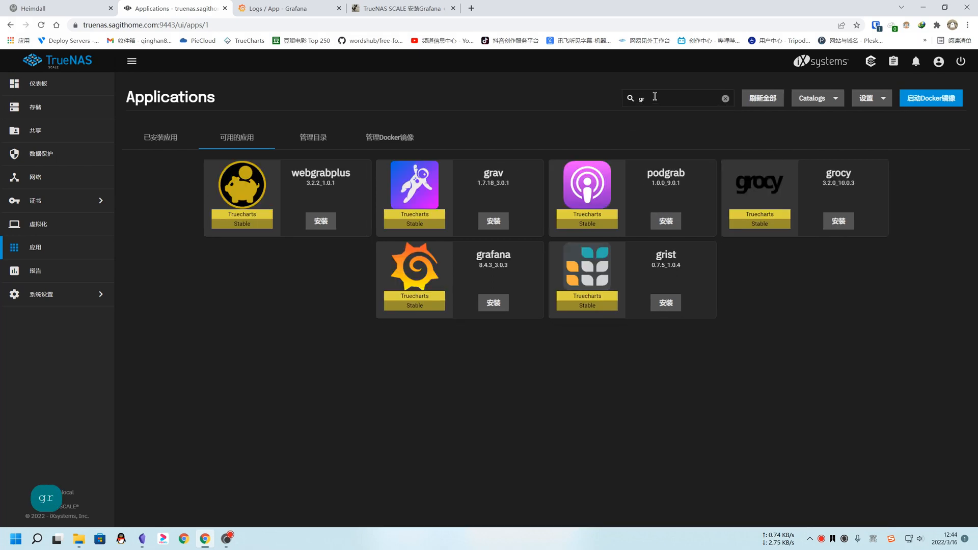
{"action": "left_click", "coordinate": [494, 303]}
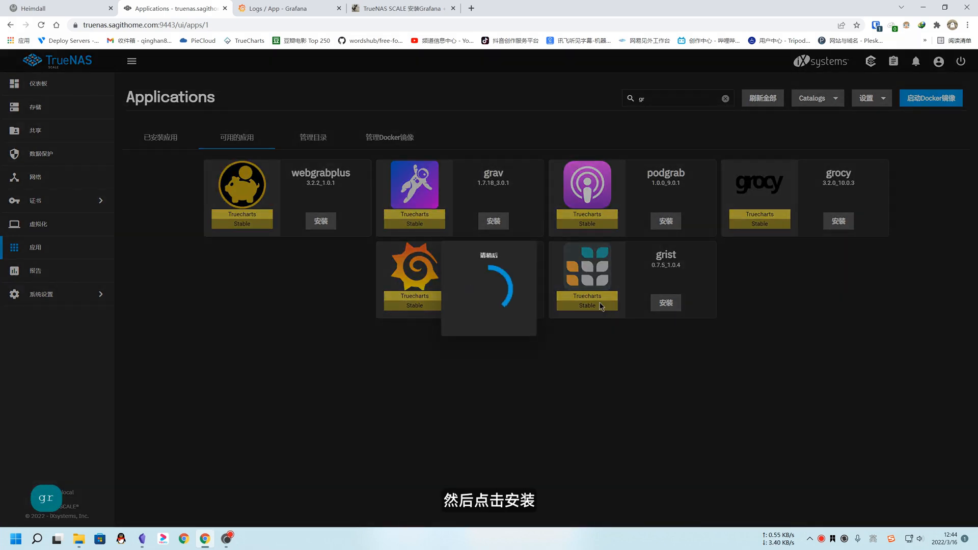
Step: Name the application grafana, keep version 3.0.3 and the Controller defaults, and proceed to Container Configuration
{"action": "double_click", "coordinate": [629, 90]}
{"action": "key", "text": "ctrl+c"}
{"action": "left_click", "coordinate": [665, 180]}
{"action": "key", "text": "ctrl+v"}
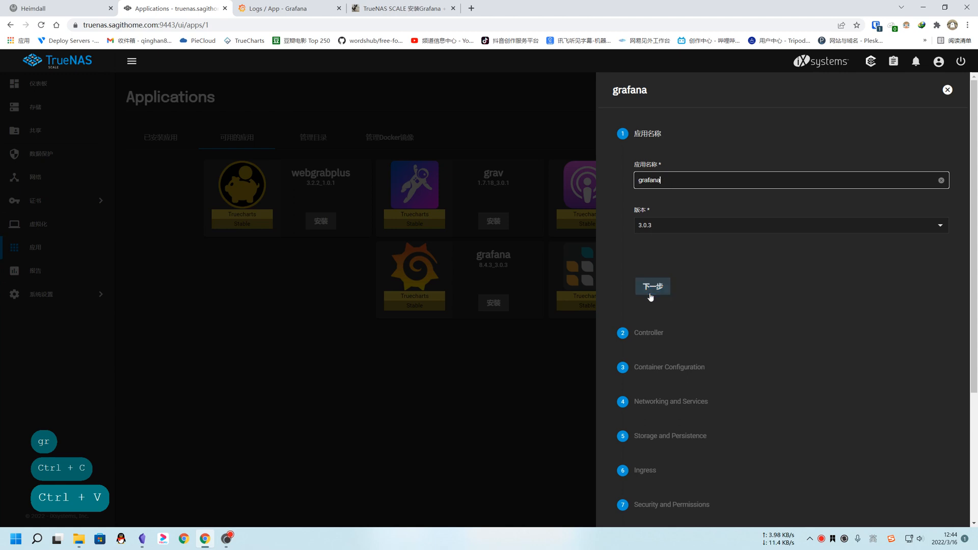
{"action": "left_click", "coordinate": [651, 296]}
{"action": "left_click", "coordinate": [681, 286]}
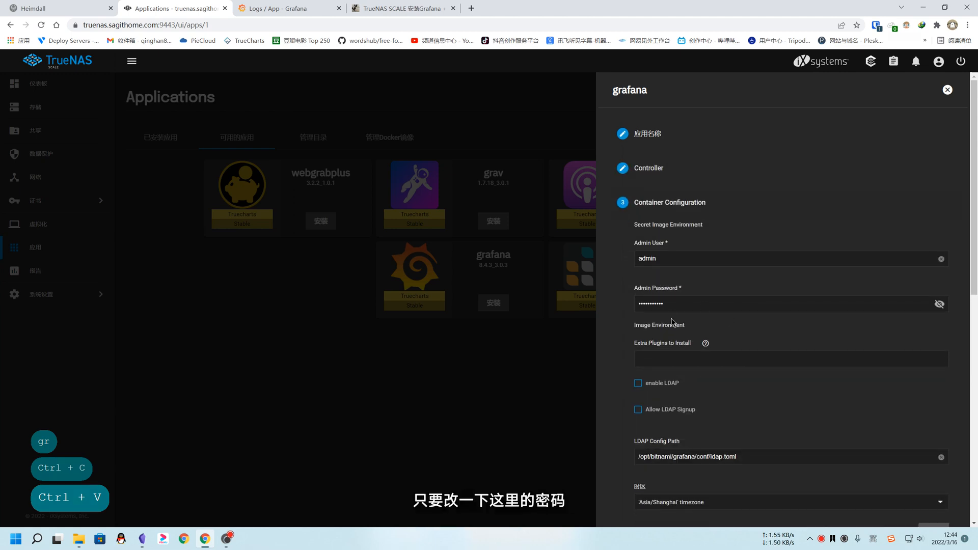
Step: Reveal the Admin Password field and review grafana's plugin, LDAP, timezone and image environment settings
{"action": "left_click", "coordinate": [940, 303]}
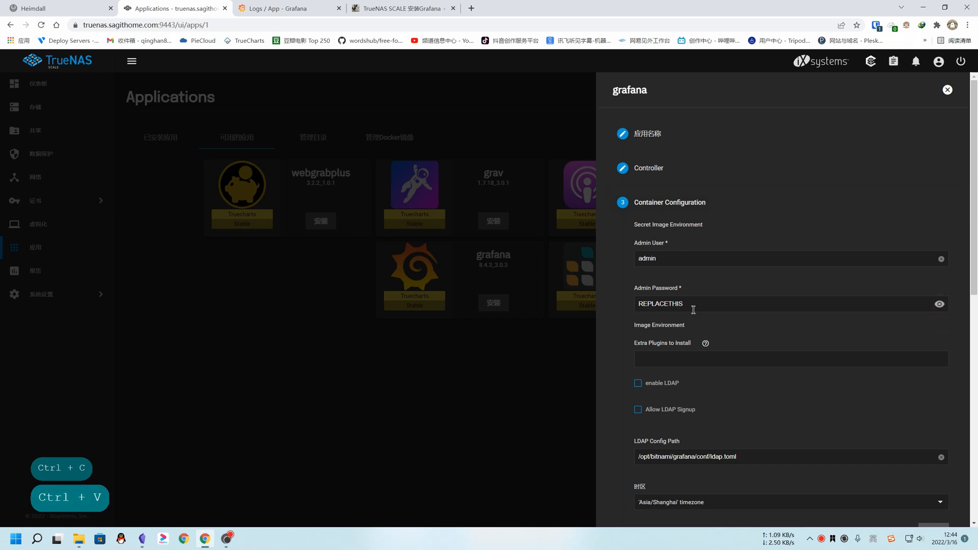
{"action": "left_click_drag", "start_coordinate": [693, 306], "coordinate": [608, 304]}
{"action": "left_click", "coordinate": [736, 277]}
{"action": "scroll", "coordinate": [755, 349], "scroll_direction": "down", "scroll_amount": 2}
{"action": "scroll", "coordinate": [742, 355], "scroll_direction": "down", "scroll_amount": 2}
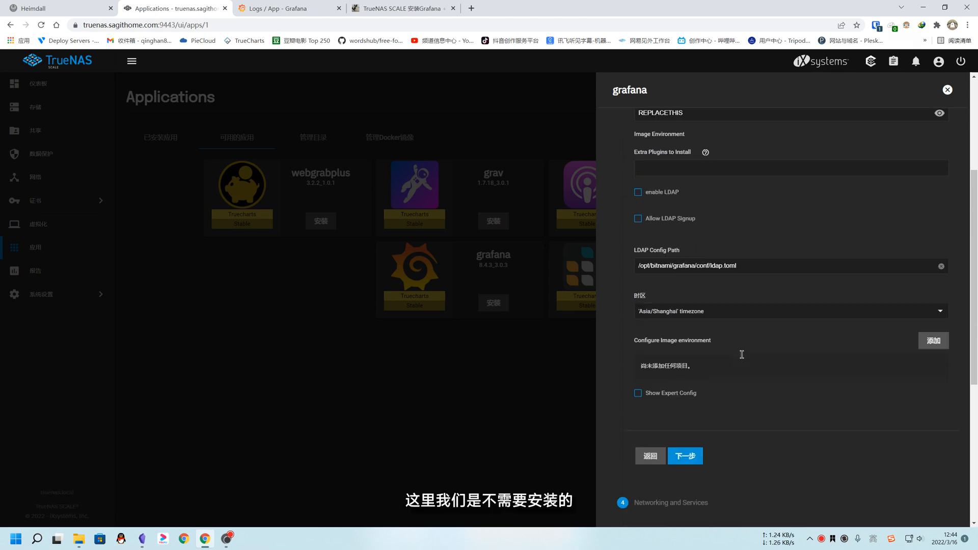
{"action": "scroll", "coordinate": [699, 277], "scroll_direction": "up", "scroll_amount": 2}
{"action": "scroll", "coordinate": [795, 392], "scroll_direction": "down", "scroll_amount": 4}
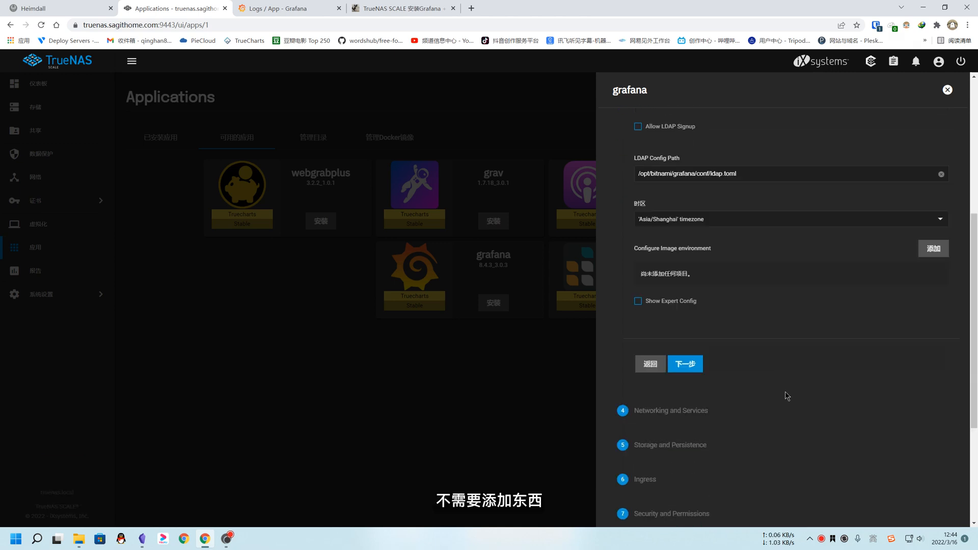
Step: Keep the defaults in all remaining grafana sections, review the confirmation summary, and close the form without saving
{"action": "left_click", "coordinate": [686, 364]}
{"action": "left_click", "coordinate": [685, 208]}
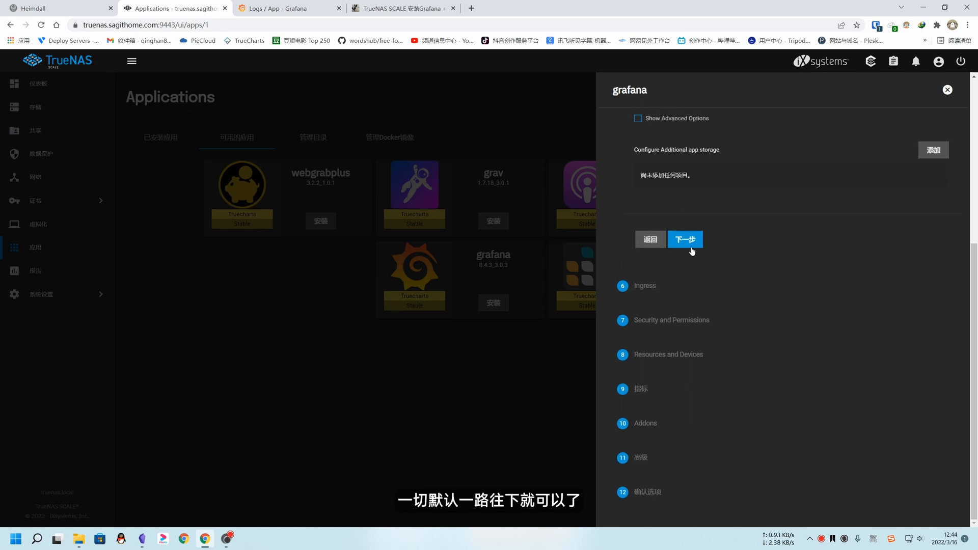
{"action": "left_click", "coordinate": [691, 244]}
{"action": "left_click", "coordinate": [688, 278]}
{"action": "scroll", "coordinate": [662, 357], "scroll_direction": "down", "scroll_amount": 3}
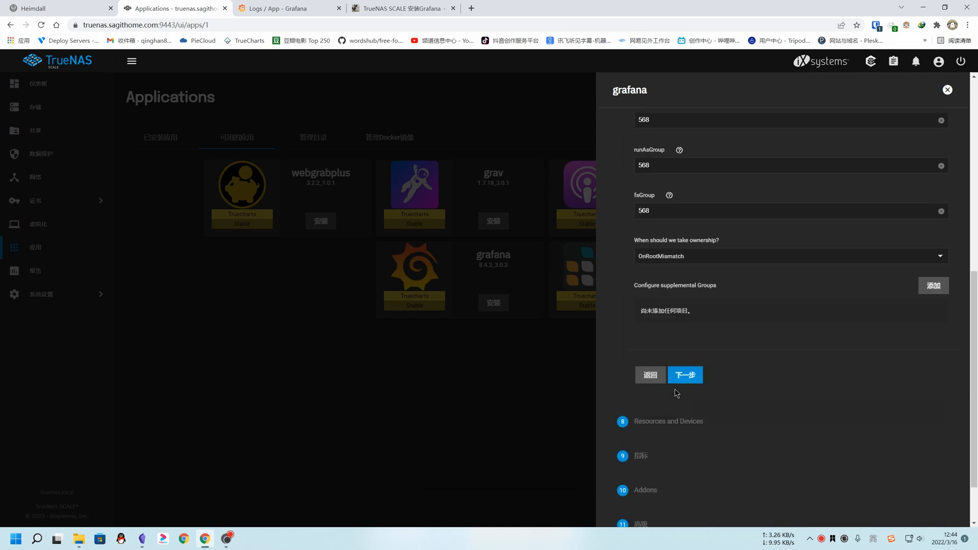
{"action": "left_click", "coordinate": [686, 311]}
{"action": "left_click", "coordinate": [686, 343]}
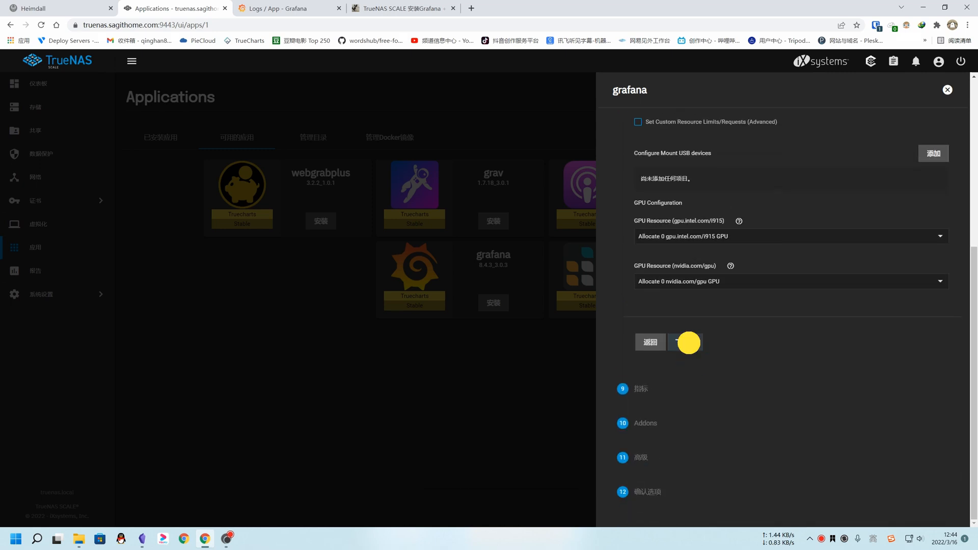
{"action": "left_click", "coordinate": [685, 376]}
{"action": "scroll", "coordinate": [674, 453], "scroll_direction": "down", "scroll_amount": 2}
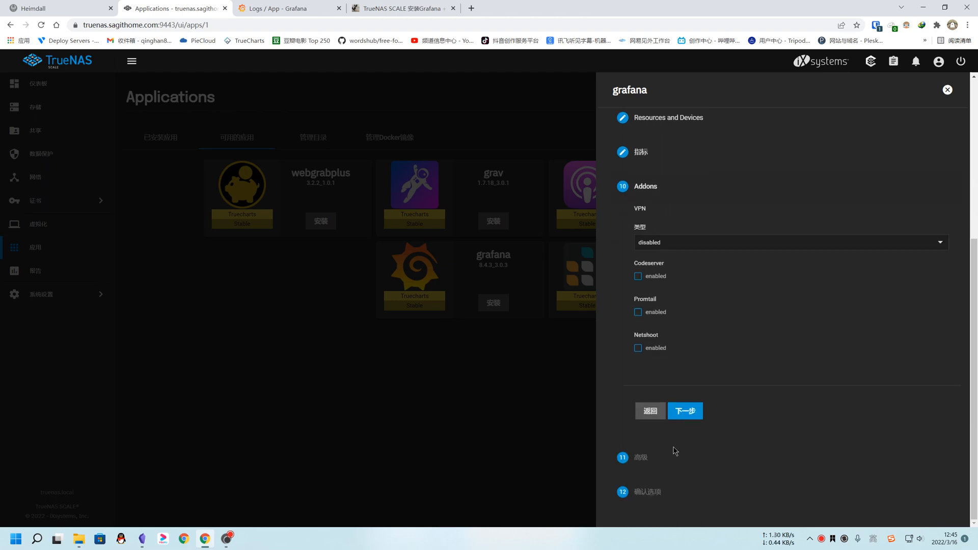
{"action": "left_click", "coordinate": [682, 407]}
{"action": "left_click", "coordinate": [683, 446]}
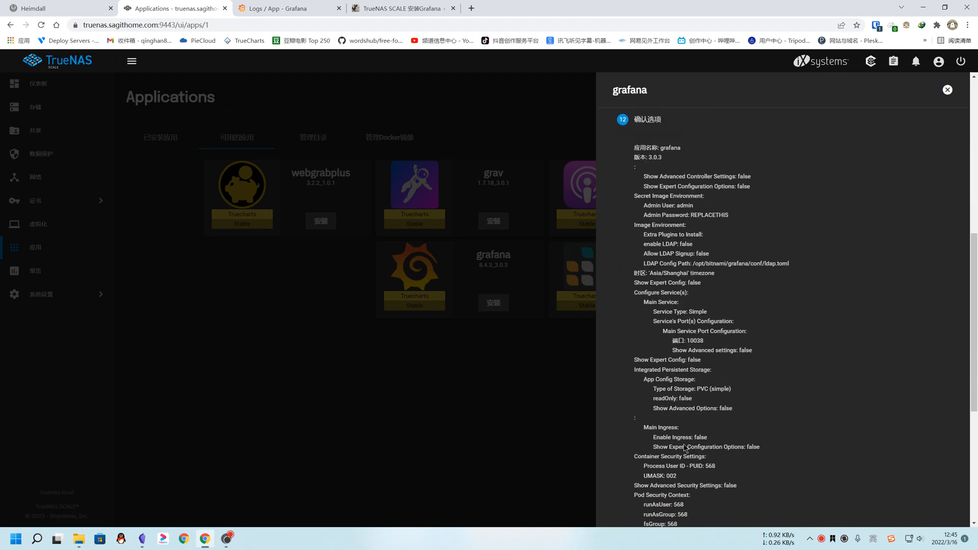
{"action": "scroll", "coordinate": [683, 449], "scroll_direction": "down", "scroll_amount": 5}
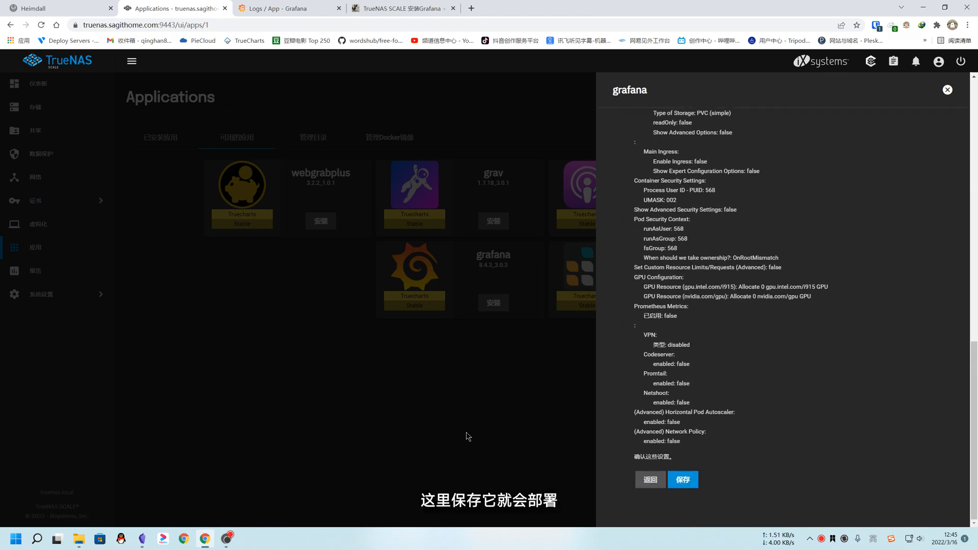
{"action": "left_click", "coordinate": [445, 402]}
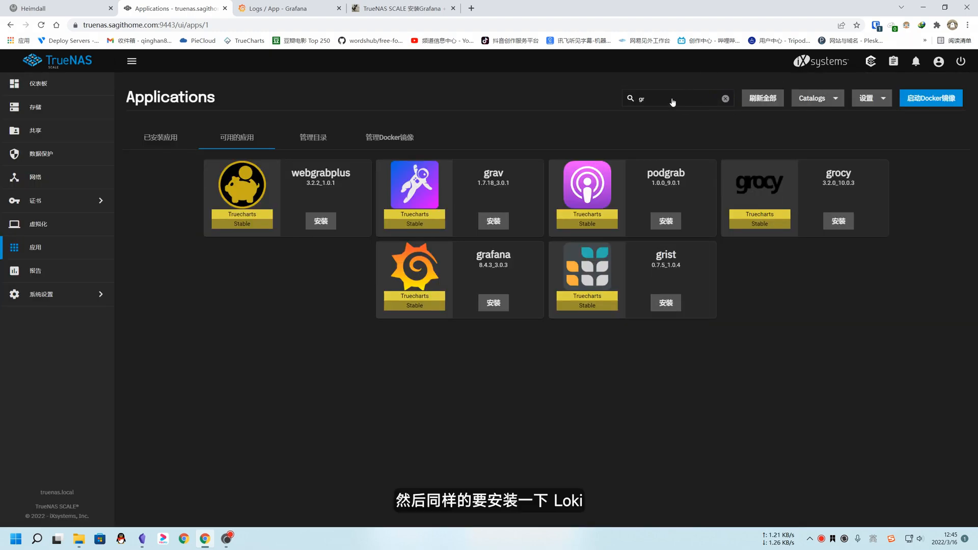
Step: Replace the application search with "lo" and open the installation form of loki
{"action": "left_click", "coordinate": [725, 99]}
{"action": "type", "text": "l"}
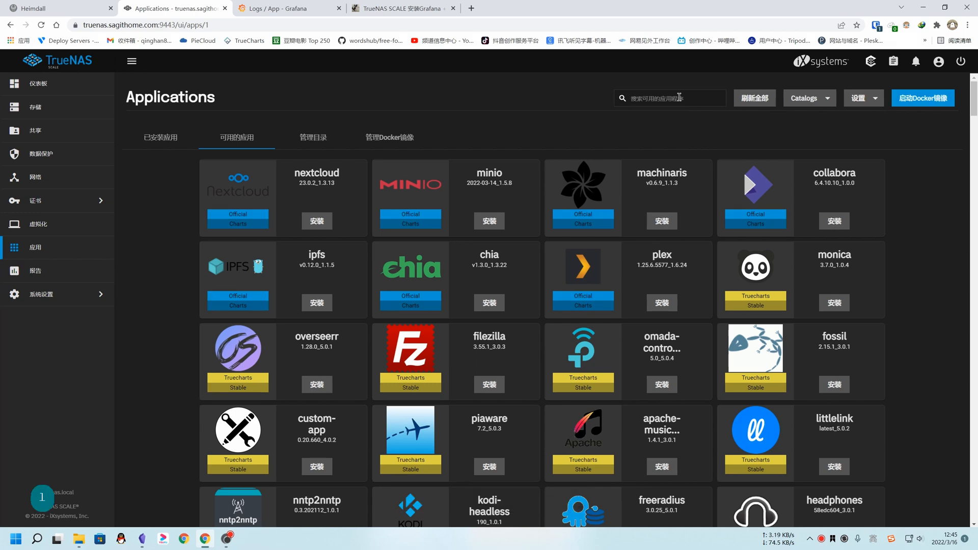
{"action": "type", "text": "o"}
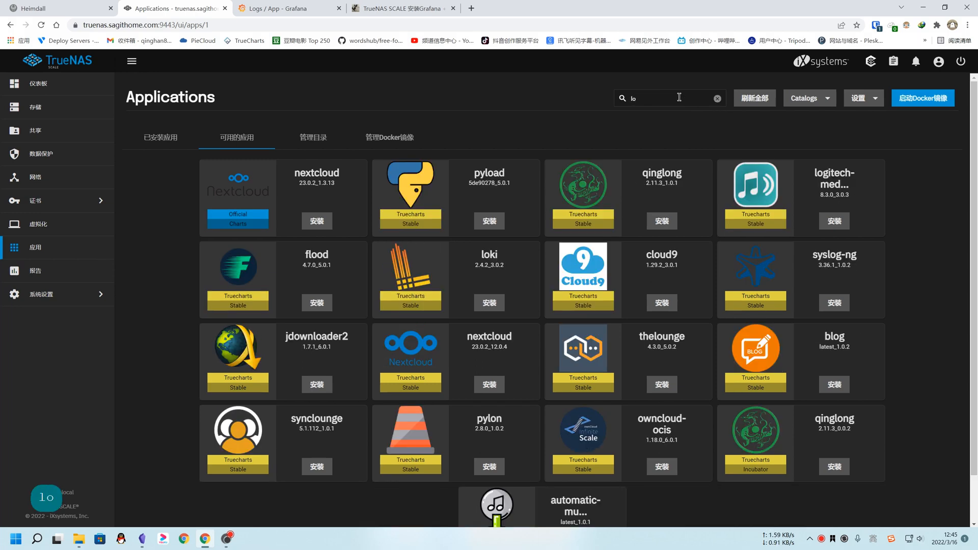
{"action": "left_click", "coordinate": [488, 304]}
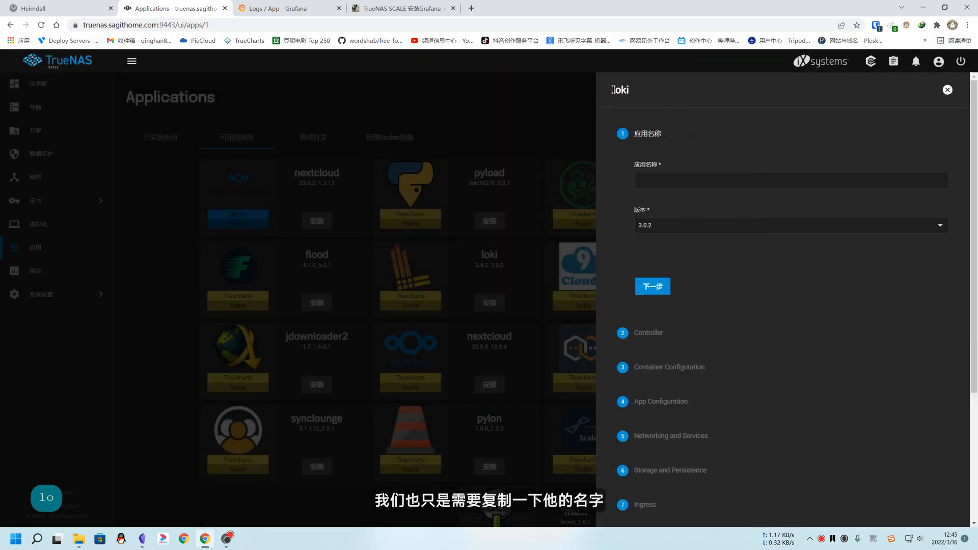
Step: Name the application loki, keep version 3.0.2, look over the remaining sections, and close the form without saving
{"action": "left_click_drag", "start_coordinate": [608, 93], "coordinate": [643, 90]}
{"action": "key", "text": "ctrl+c"}
{"action": "left_click", "coordinate": [651, 179]}
{"action": "key", "text": "ctrl+v"}
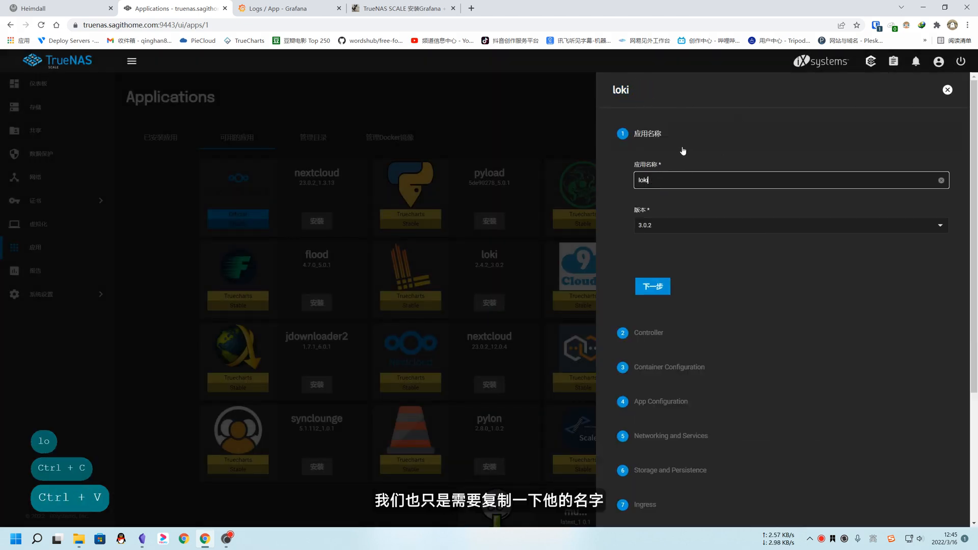
{"action": "left_click", "coordinate": [658, 288]}
{"action": "scroll", "coordinate": [729, 306], "scroll_direction": "down", "scroll_amount": 3}
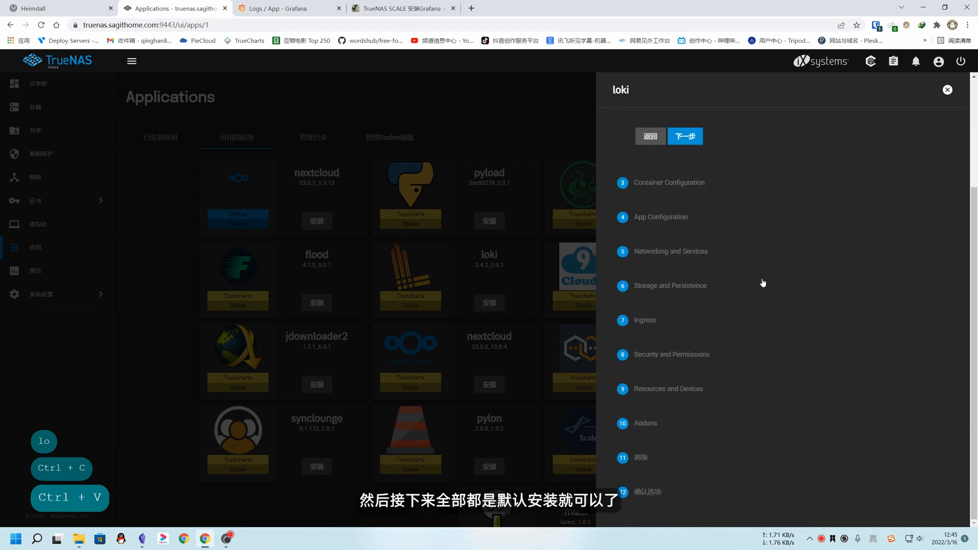
{"action": "left_click", "coordinate": [416, 506]}
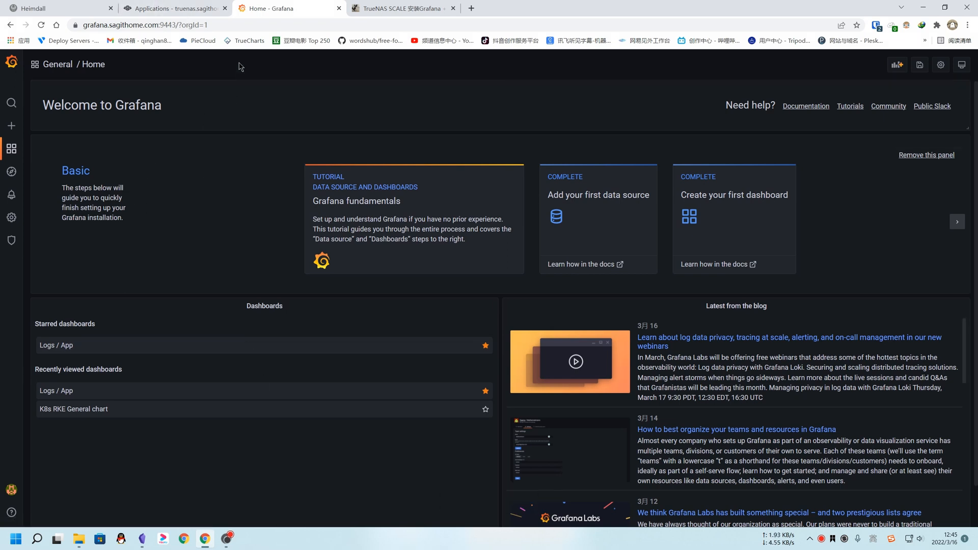
Step: Add a new Loki data source from Grafana's data source configuration
{"action": "mouse_move", "coordinate": [12, 218]}
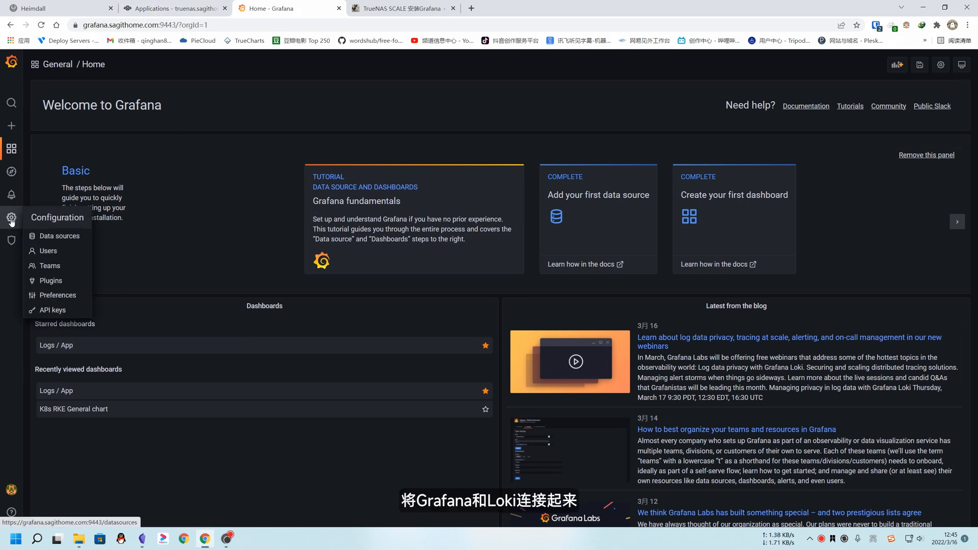
{"action": "left_click", "coordinate": [50, 238]}
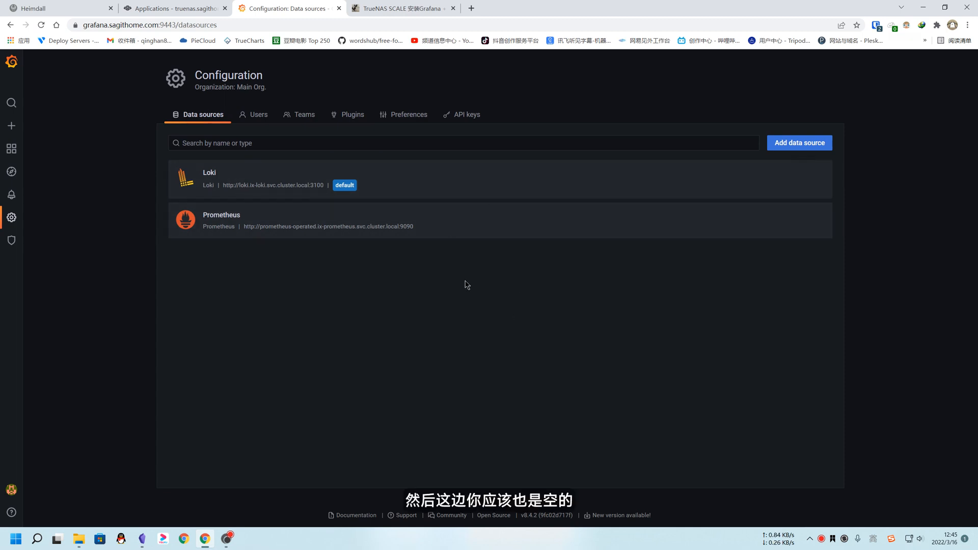
{"action": "left_click", "coordinate": [795, 145]}
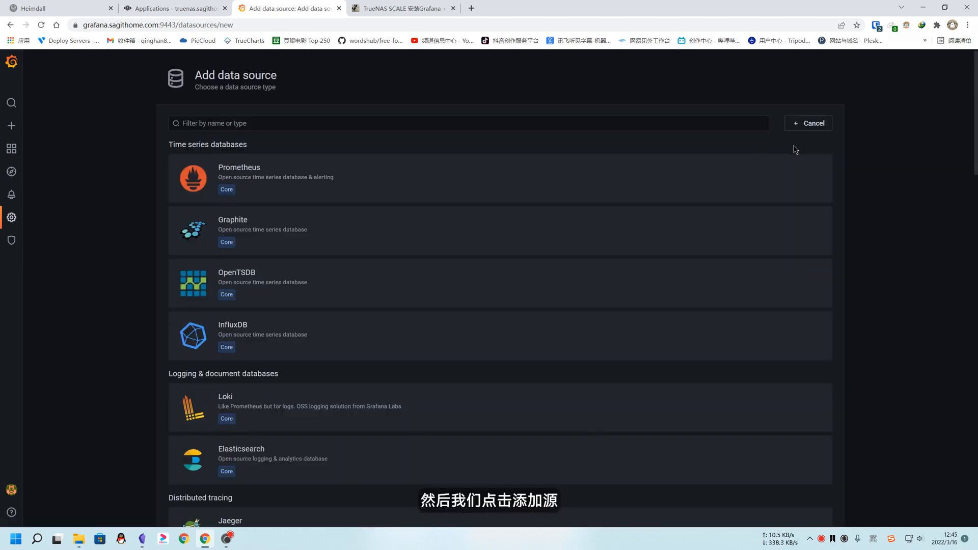
{"action": "left_click", "coordinate": [223, 402]}
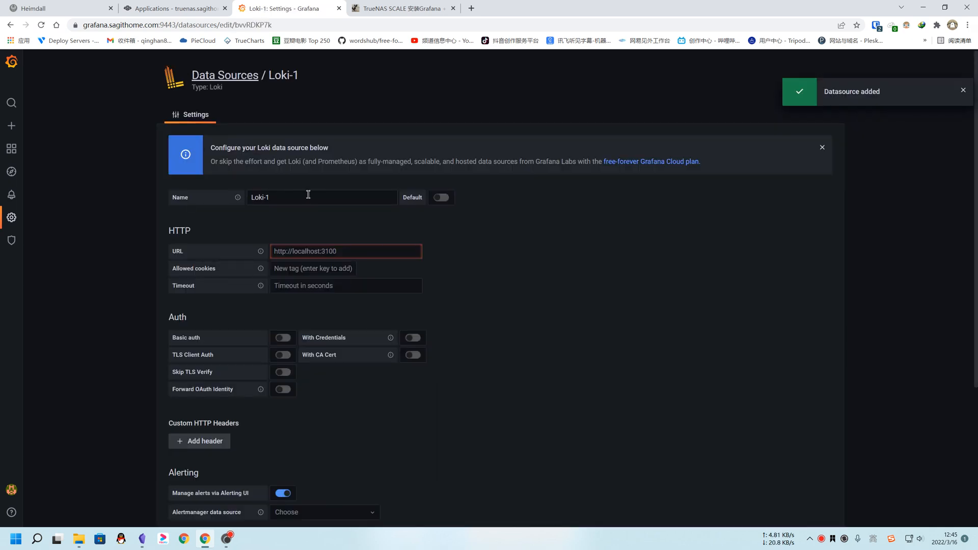
{"action": "left_click", "coordinate": [286, 197]}
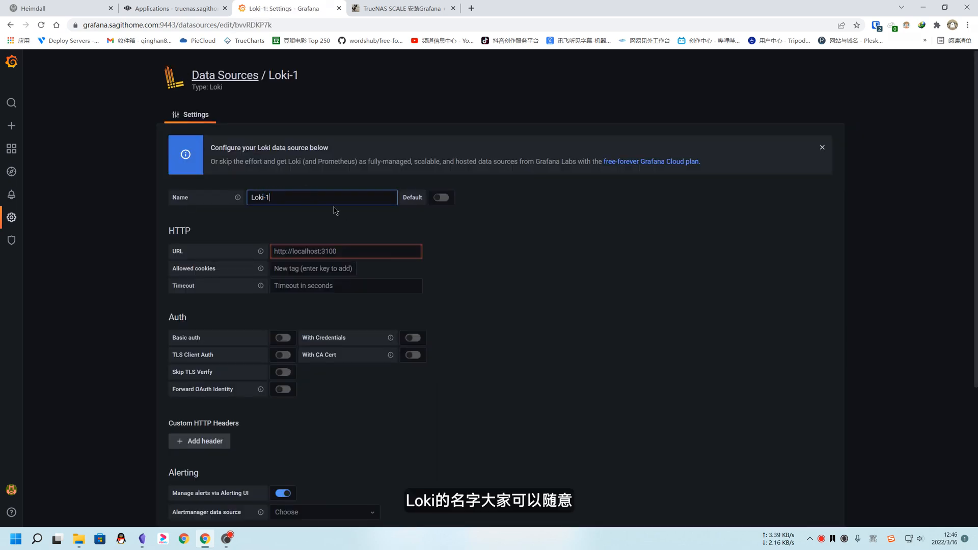
{"action": "left_click", "coordinate": [329, 250]}
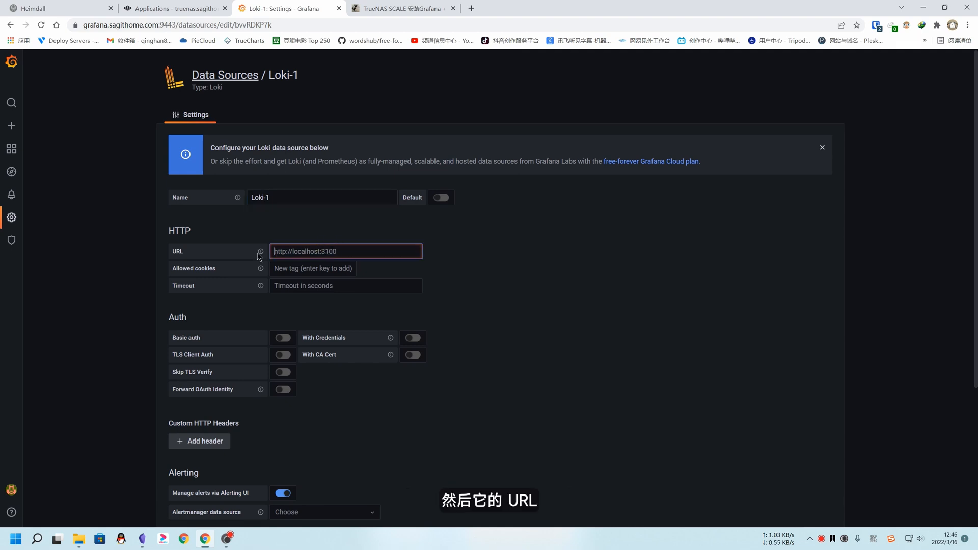
{"action": "left_click", "coordinate": [402, 8]}
{"action": "key", "text": "ctrl+c"}
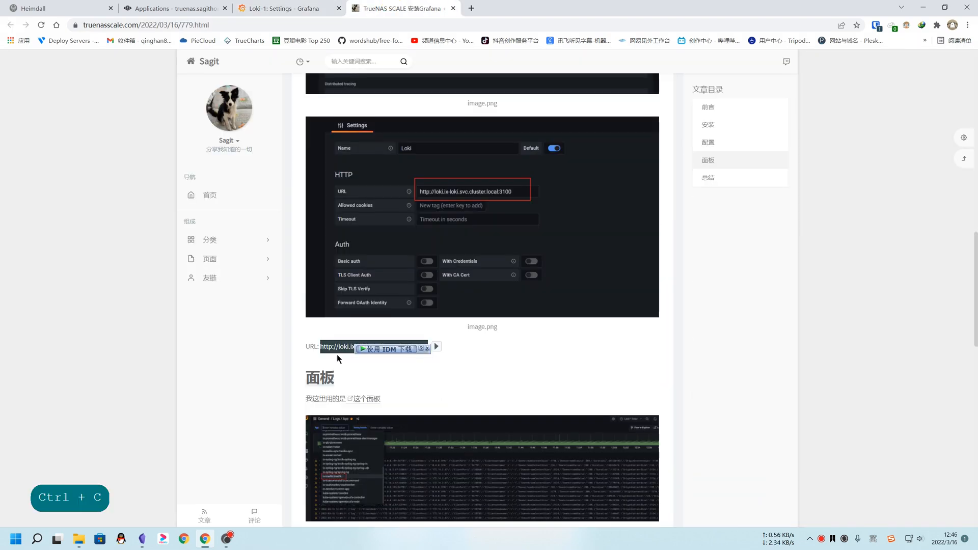
{"action": "left_click", "coordinate": [448, 365]}
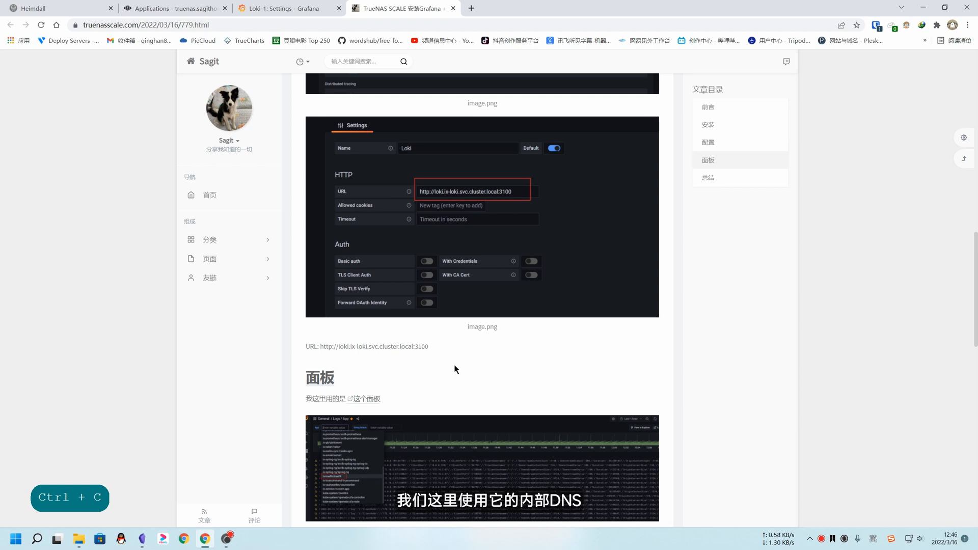
{"action": "left_click_drag", "start_coordinate": [320, 347], "coordinate": [429, 347]}
{"action": "key", "text": "ctrl+c"}
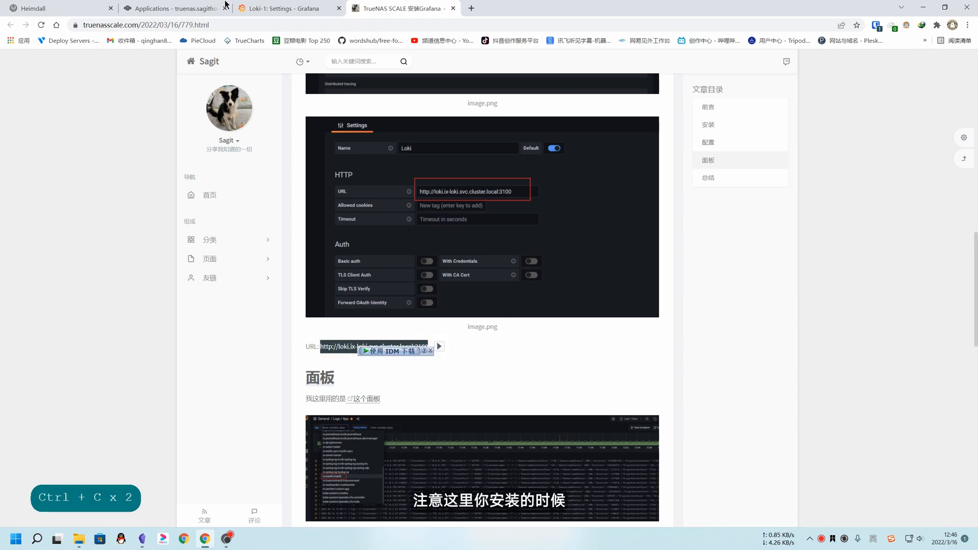
{"action": "left_click", "coordinate": [280, 8]}
{"action": "left_click", "coordinate": [339, 251]}
{"action": "key", "text": "ctrl+v"}
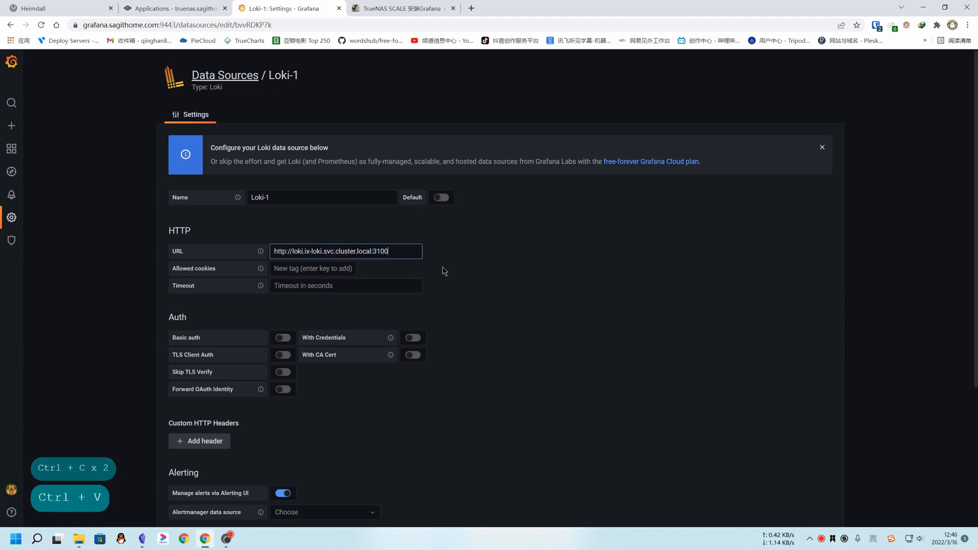
{"action": "left_click", "coordinate": [548, 285]}
{"action": "scroll", "coordinate": [530, 316], "scroll_direction": "down", "scroll_amount": 3}
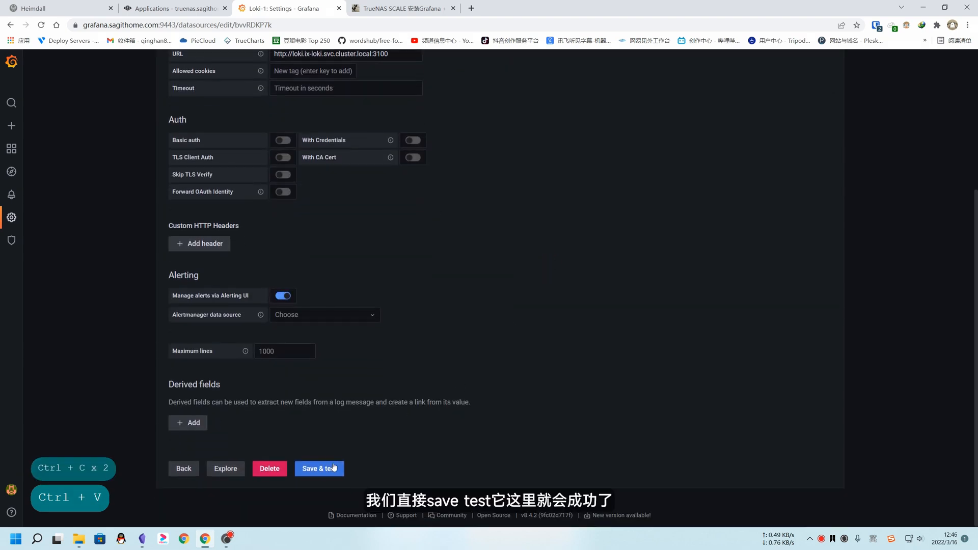
{"action": "left_click", "coordinate": [319, 466]}
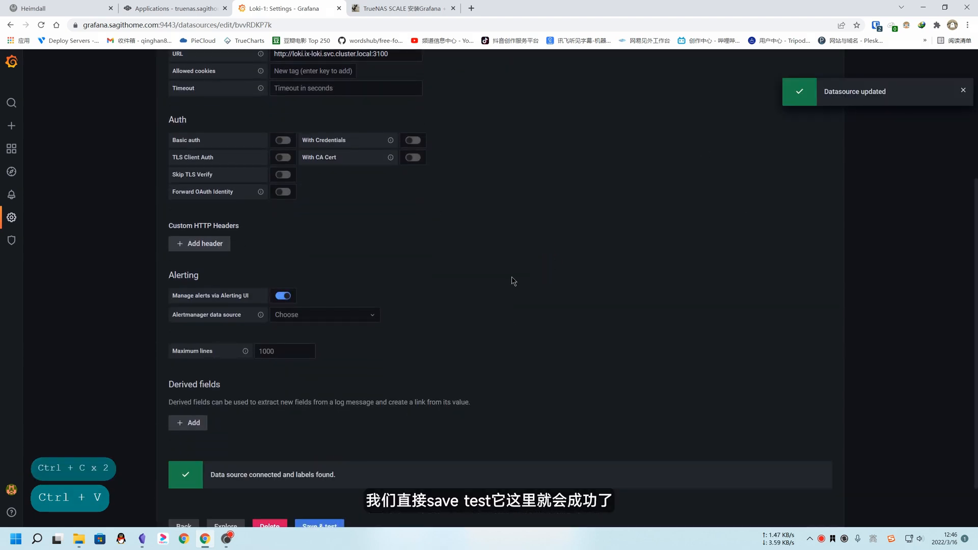
{"action": "scroll", "coordinate": [445, 316], "scroll_direction": "down", "scroll_amount": 1}
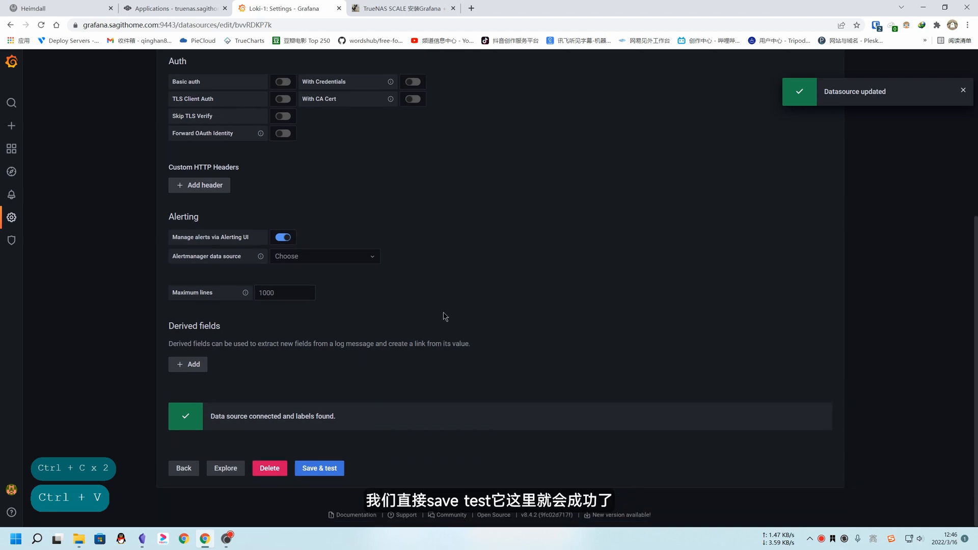
Step: Delete the Loki-1 data source and confirm the deletion
{"action": "left_click", "coordinate": [272, 469]}
{"action": "left_click", "coordinate": [579, 161]}
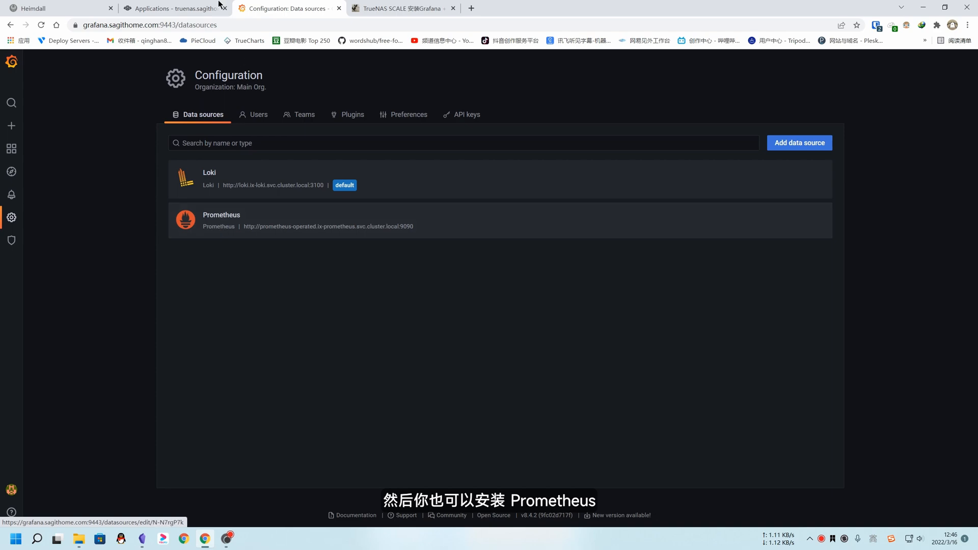
Step: Switch to the TrueNAS applications, search for "pr" to open the prometheus installation form, and close it without installing
{"action": "left_click", "coordinate": [173, 8]}
{"action": "type", "text": "p"}
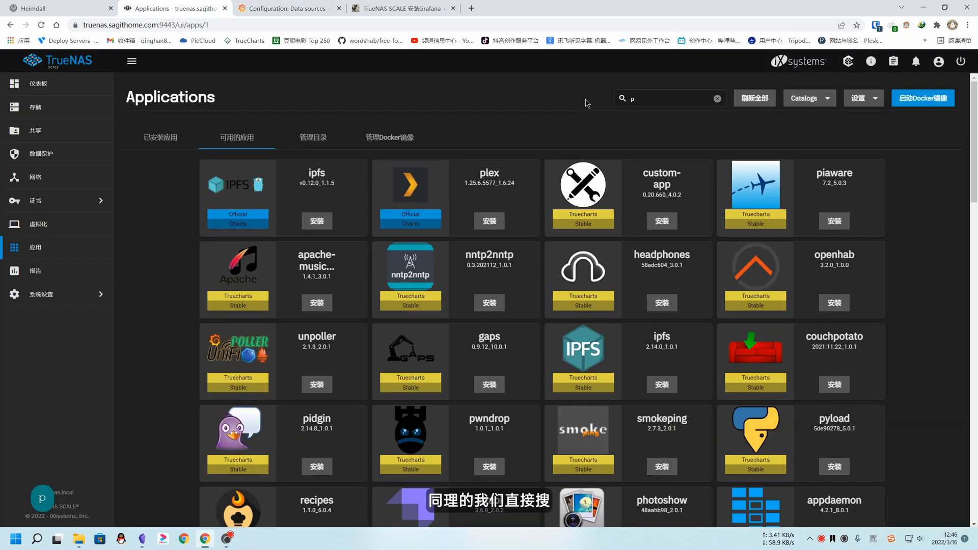
{"action": "type", "text": "r"}
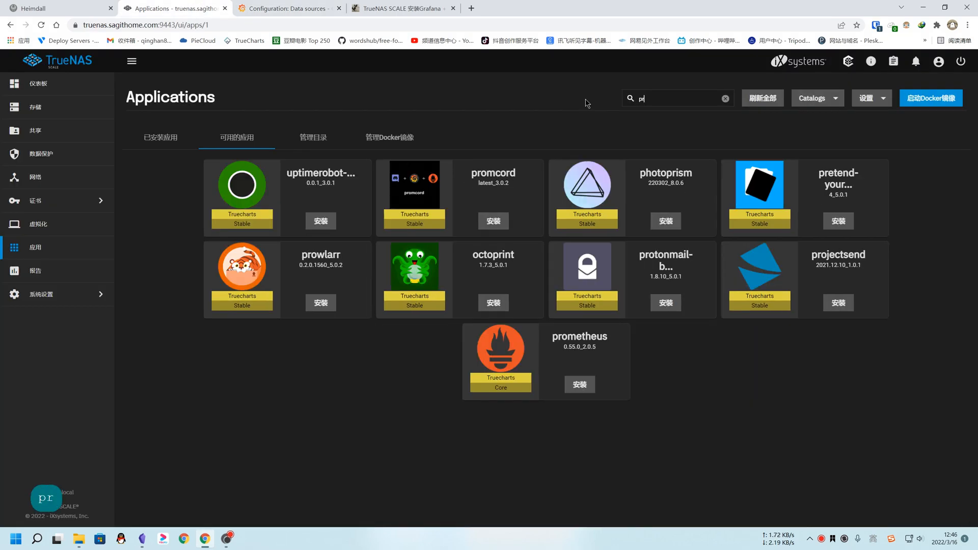
{"action": "left_click", "coordinate": [583, 389]}
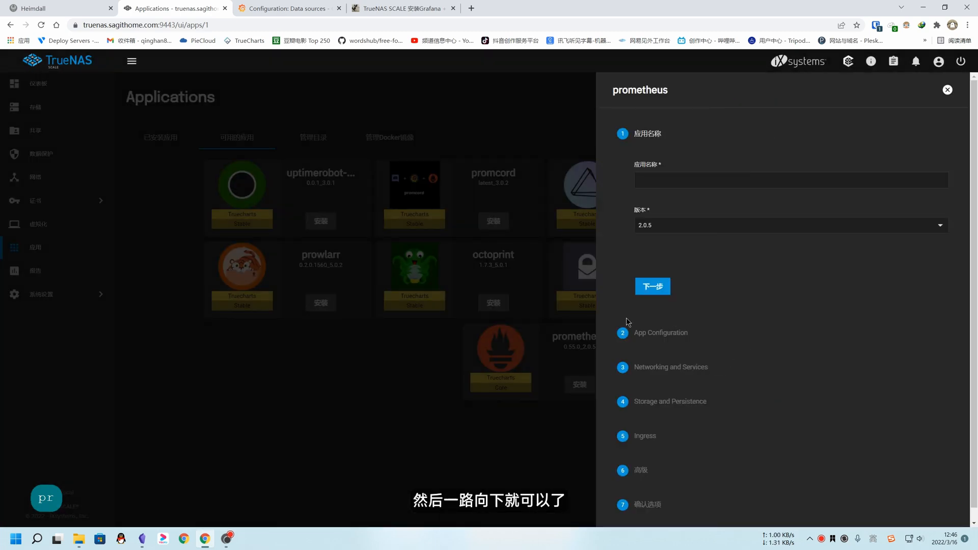
{"action": "left_click", "coordinate": [405, 410]}
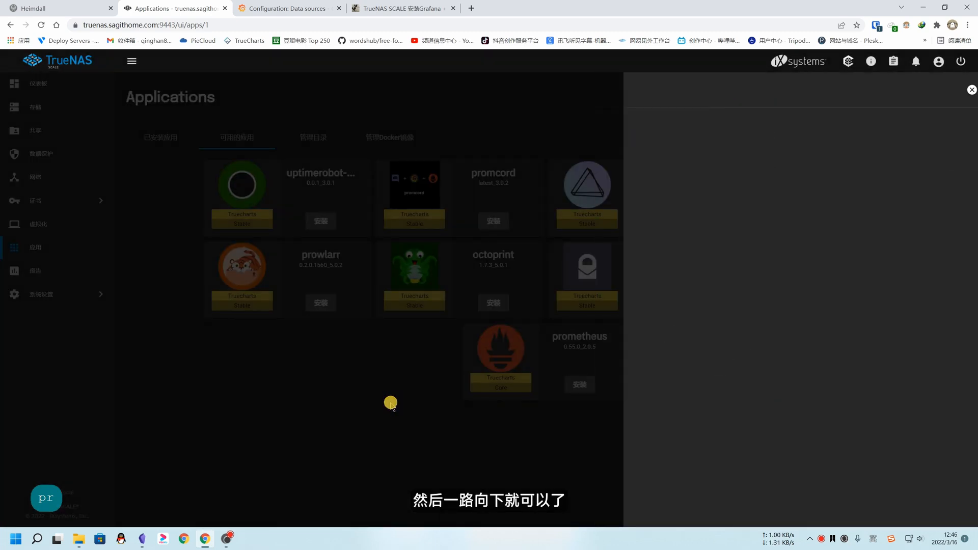
Step: Open the existing Prometheus data source in Grafana and examine its settings, especially the internal DNS address in the URL
{"action": "left_click", "coordinate": [253, 5]}
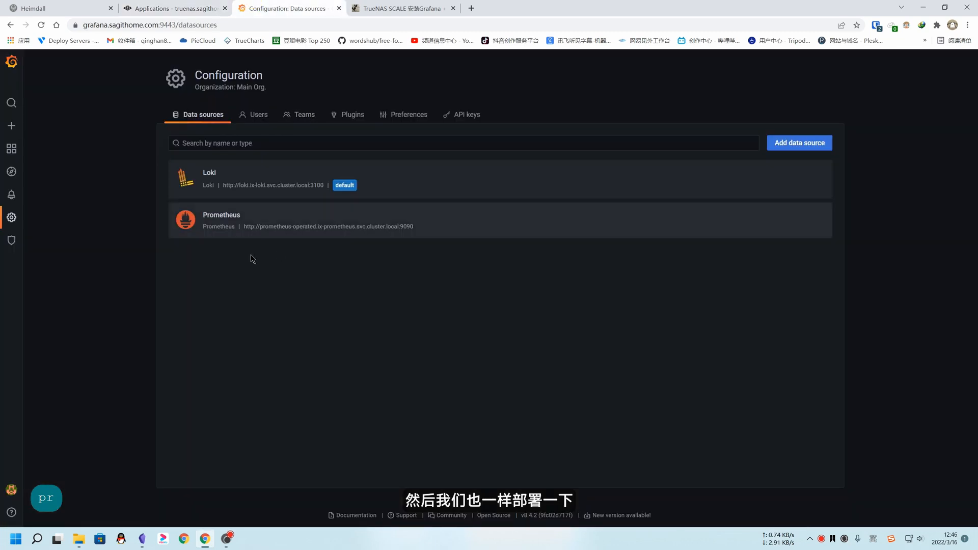
{"action": "left_click", "coordinate": [444, 223]}
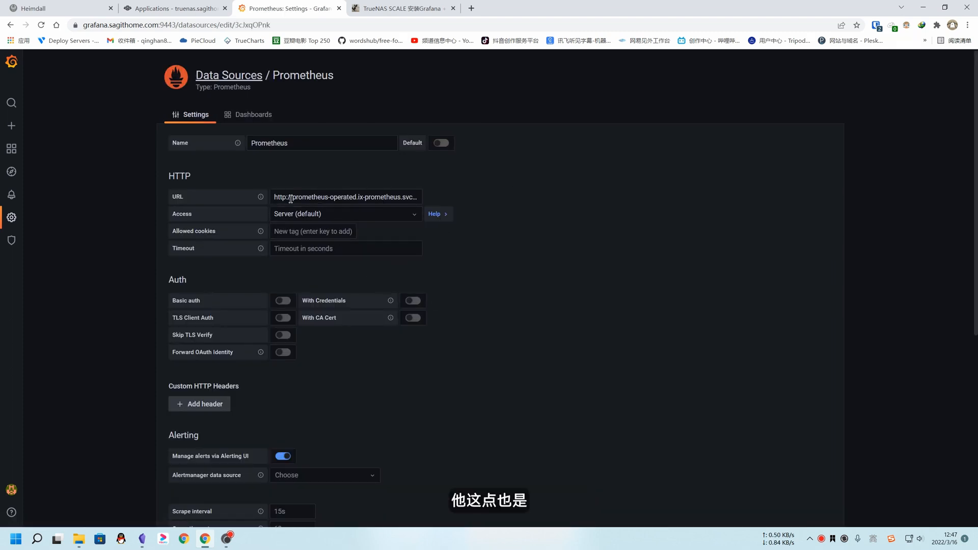
{"action": "left_click_drag", "start_coordinate": [286, 197], "coordinate": [454, 202]}
{"action": "left_click", "coordinate": [511, 212]}
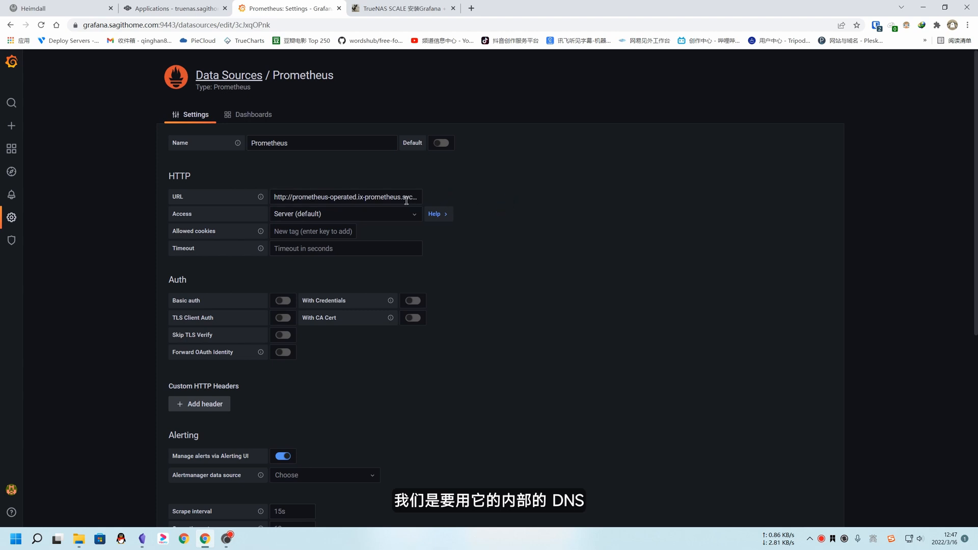
{"action": "left_click_drag", "start_coordinate": [342, 197], "coordinate": [437, 206]}
{"action": "left_click", "coordinate": [536, 212]}
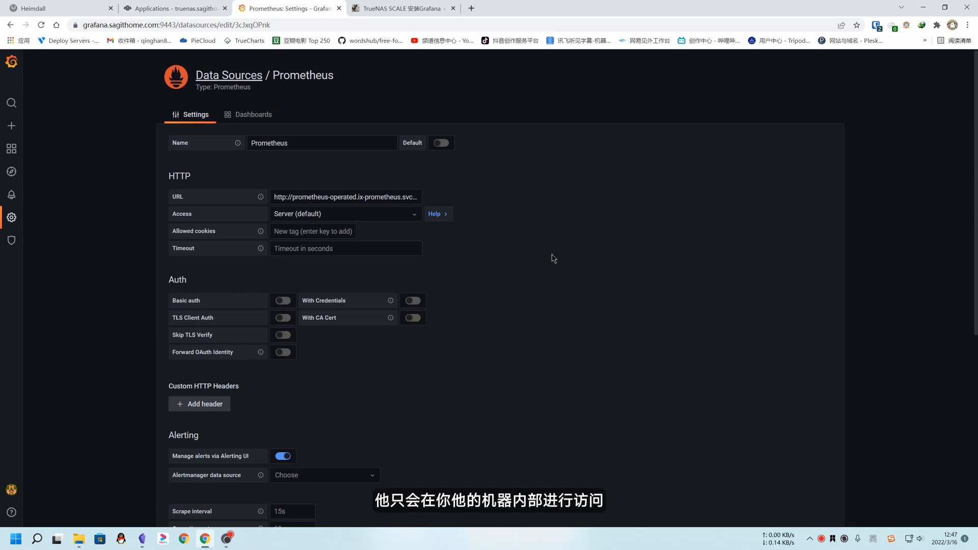
{"action": "scroll", "coordinate": [554, 259], "scroll_direction": "down", "scroll_amount": 4}
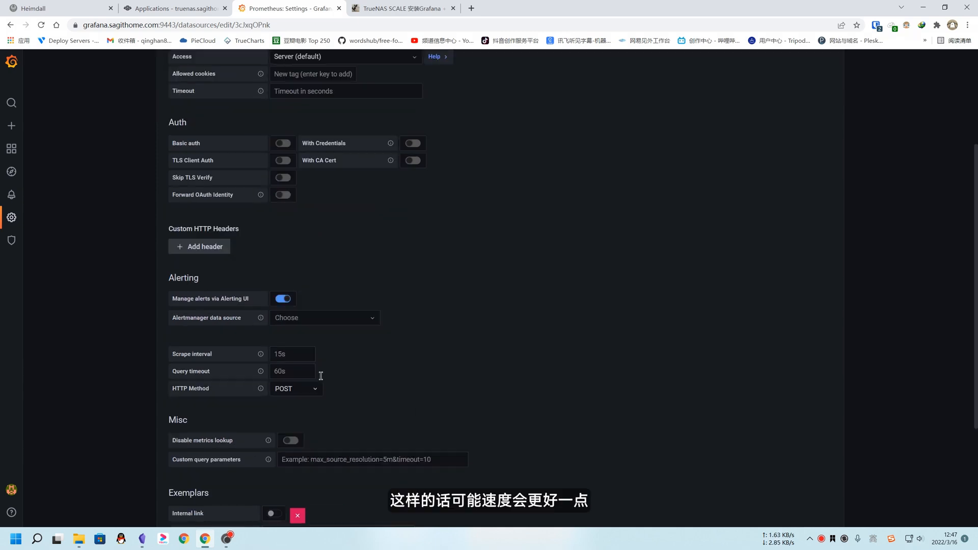
{"action": "scroll", "coordinate": [553, 259], "scroll_direction": "up", "scroll_amount": 4}
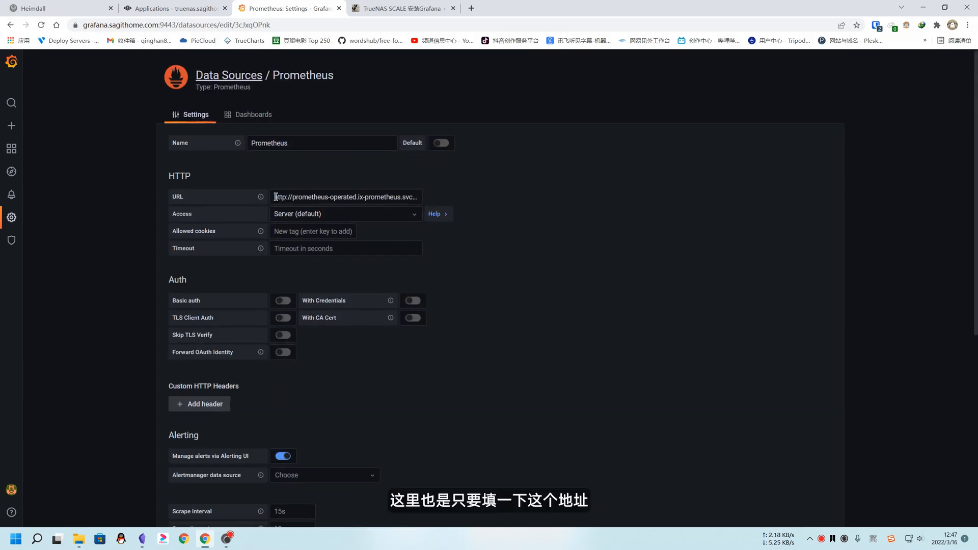
{"action": "left_click_drag", "start_coordinate": [275, 197], "coordinate": [437, 197]}
{"action": "left_click", "coordinate": [510, 243]}
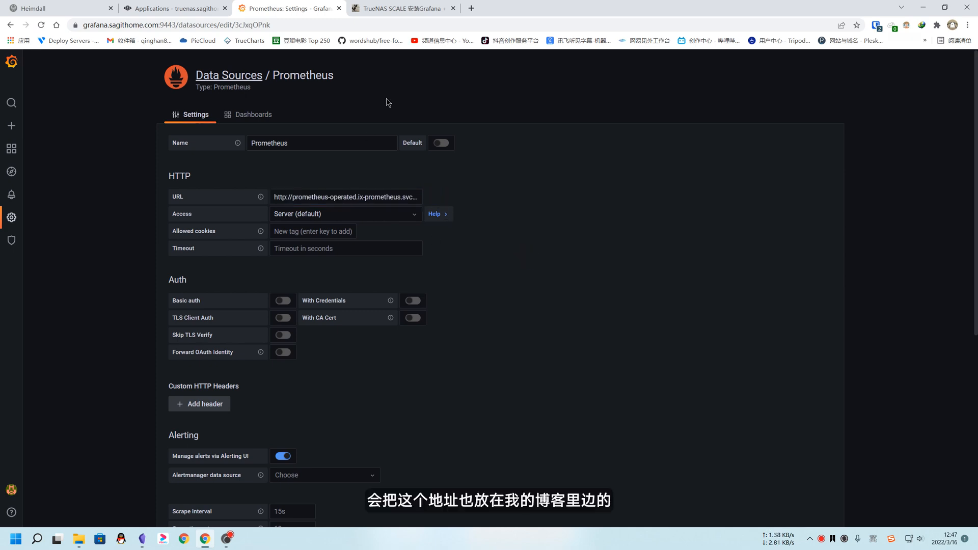
Step: Save and test the Prometheus data source, and return to the data sources list
{"action": "scroll", "coordinate": [448, 372], "scroll_direction": "down", "scroll_amount": 6}
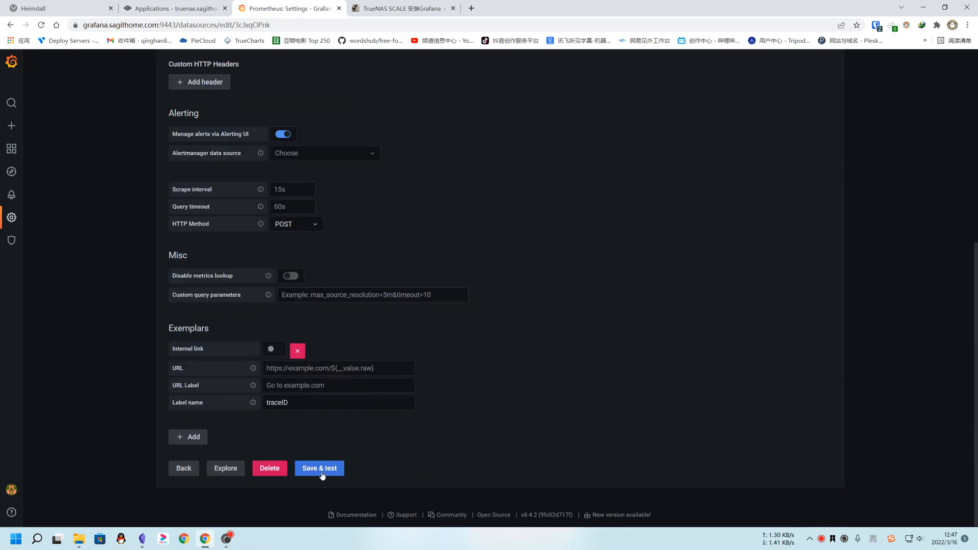
{"action": "left_click", "coordinate": [321, 474]}
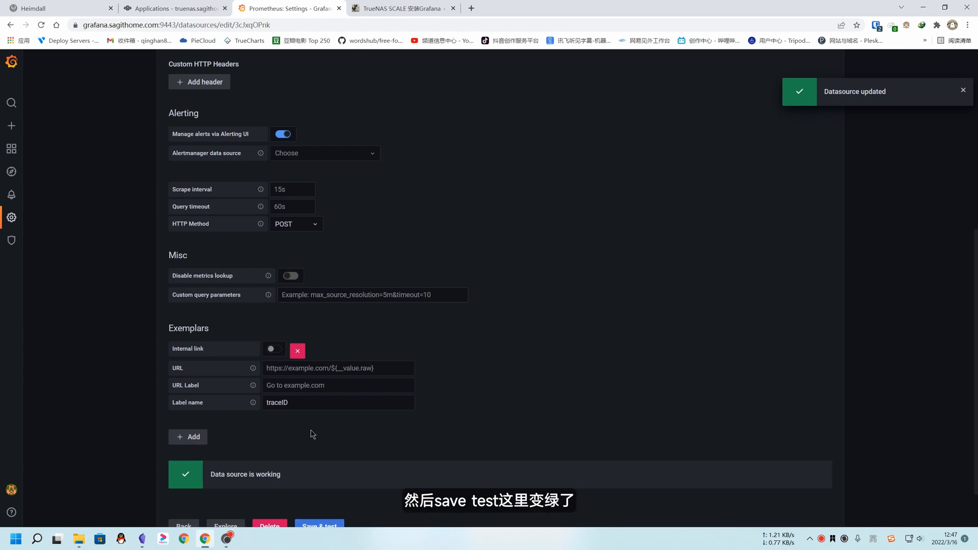
{"action": "scroll", "coordinate": [277, 457], "scroll_direction": "down", "scroll_amount": 1}
{"action": "scroll", "coordinate": [204, 306], "scroll_direction": "up", "scroll_amount": 7}
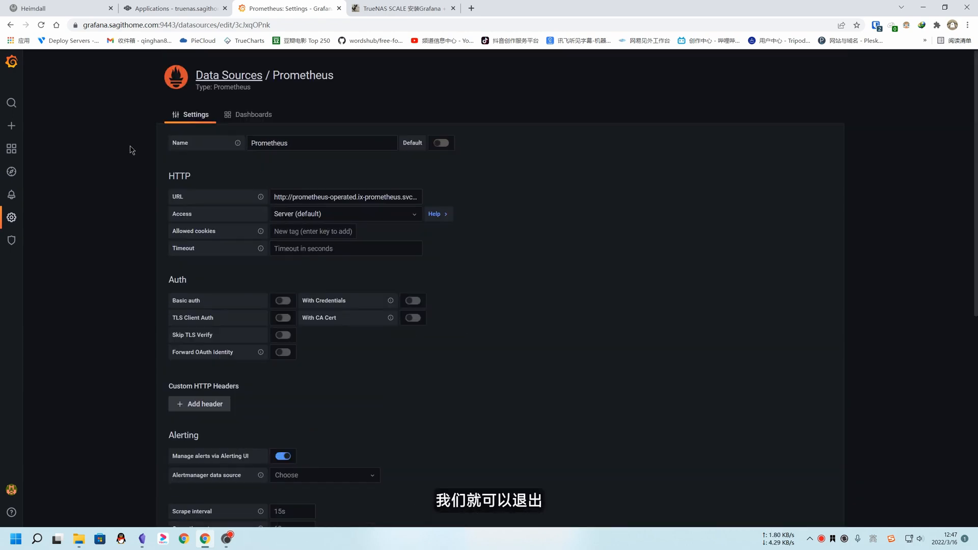
{"action": "left_click", "coordinate": [217, 76]}
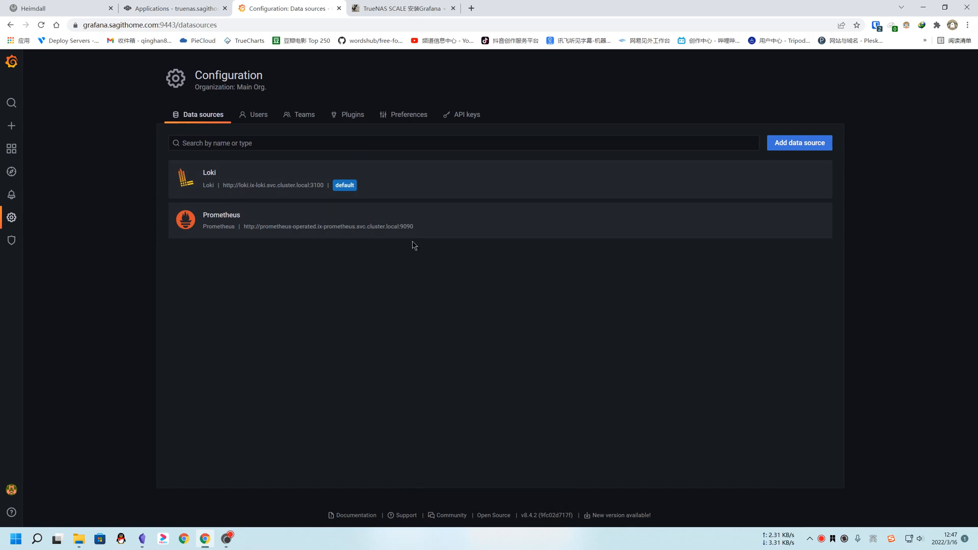
Step: Open the Logs / App dashboard page on Grafana Labs from the panel link in the TrueNAS SCALE article and copy its ID 13639
{"action": "left_click", "coordinate": [403, 8]}
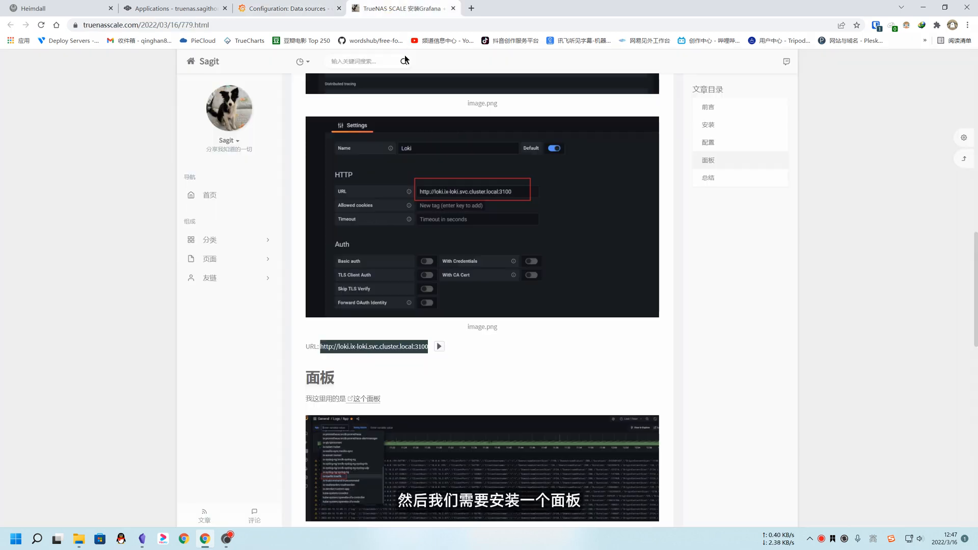
{"action": "left_click", "coordinate": [553, 371]}
{"action": "left_click", "coordinate": [363, 398]}
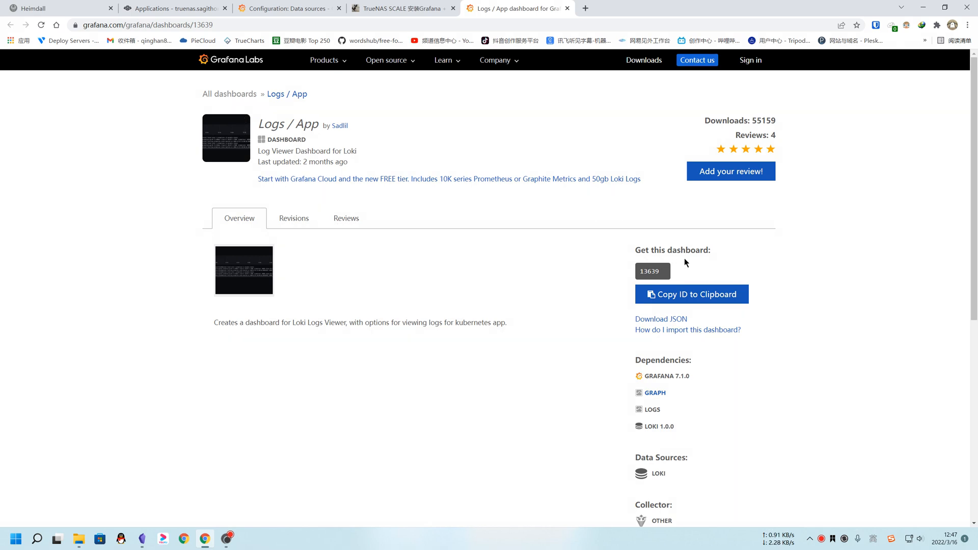
{"action": "left_click", "coordinate": [659, 300]}
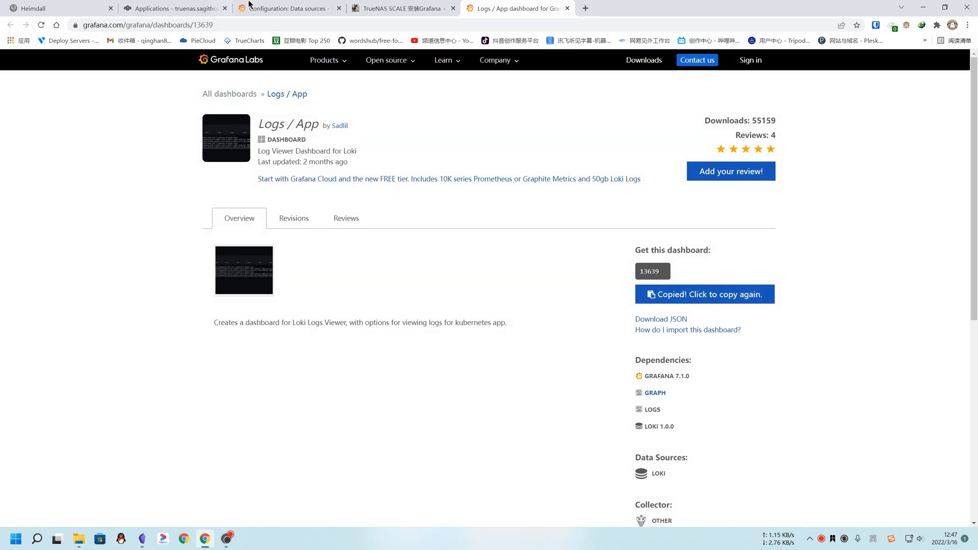
Step: Load the Grafana.com dashboard with the copied ID 13639 on Grafana's dashboard import page
{"action": "left_click", "coordinate": [250, 6]}
{"action": "mouse_move", "coordinate": [11, 151]}
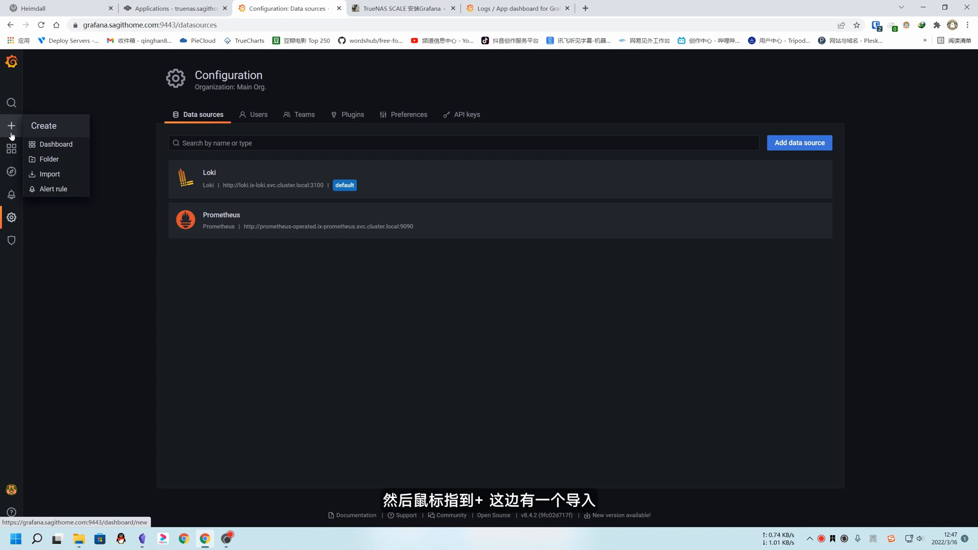
{"action": "left_click", "coordinate": [70, 175]}
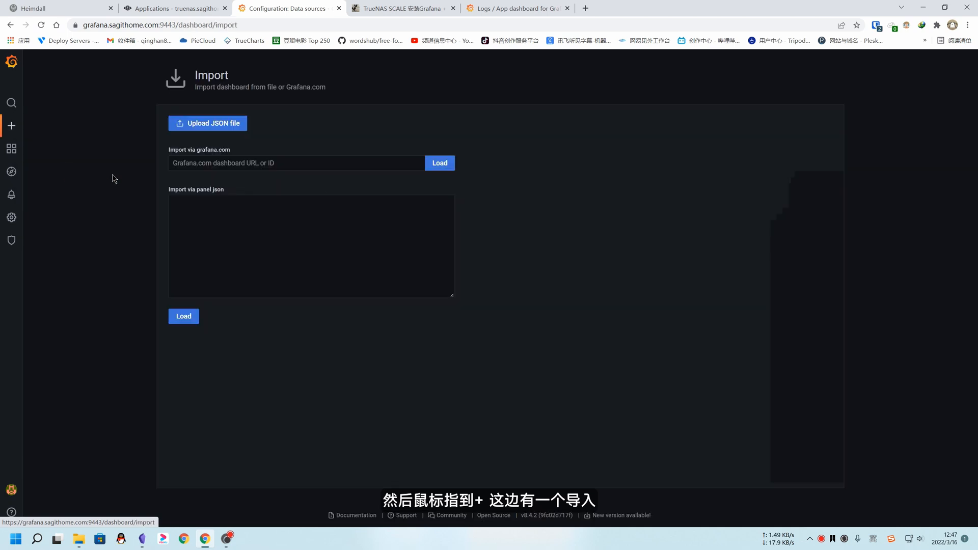
{"action": "left_click", "coordinate": [343, 166]}
{"action": "key", "text": "ctrl+v"}
{"action": "left_click", "coordinate": [440, 163]}
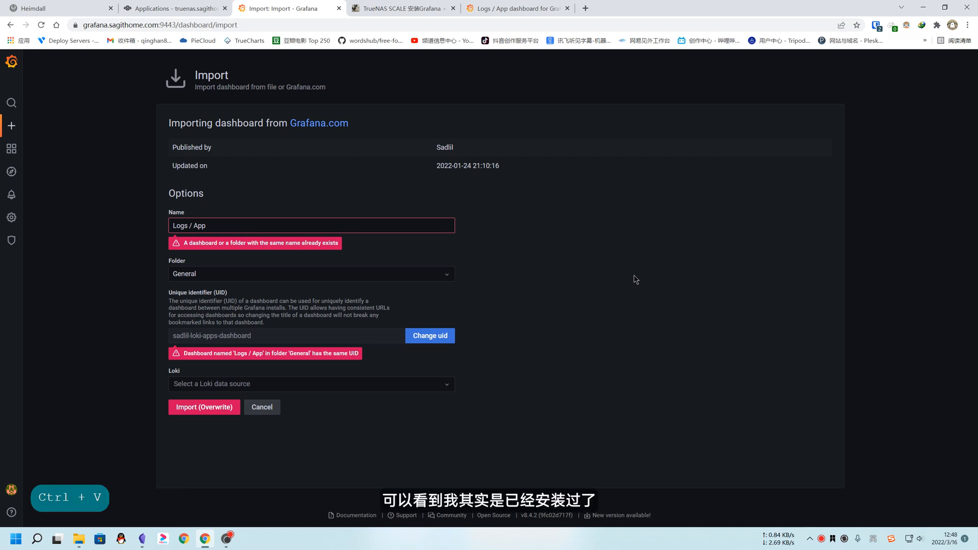
Step: Choose Loki as the imported dashboard's data source, check the duplicate name warning, and cancel the import
{"action": "left_click", "coordinate": [219, 384]}
{"action": "left_click", "coordinate": [207, 400]}
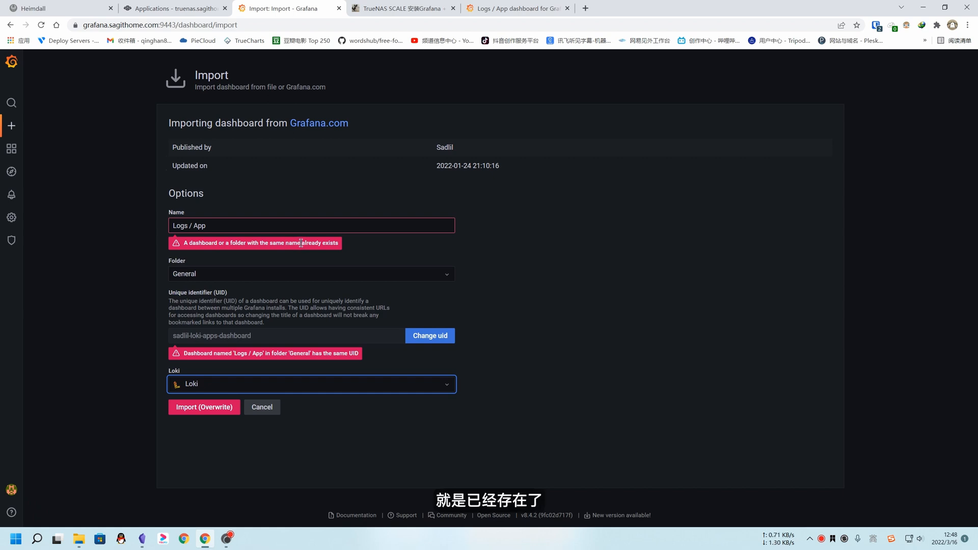
{"action": "left_click_drag", "start_coordinate": [302, 243], "coordinate": [341, 243]}
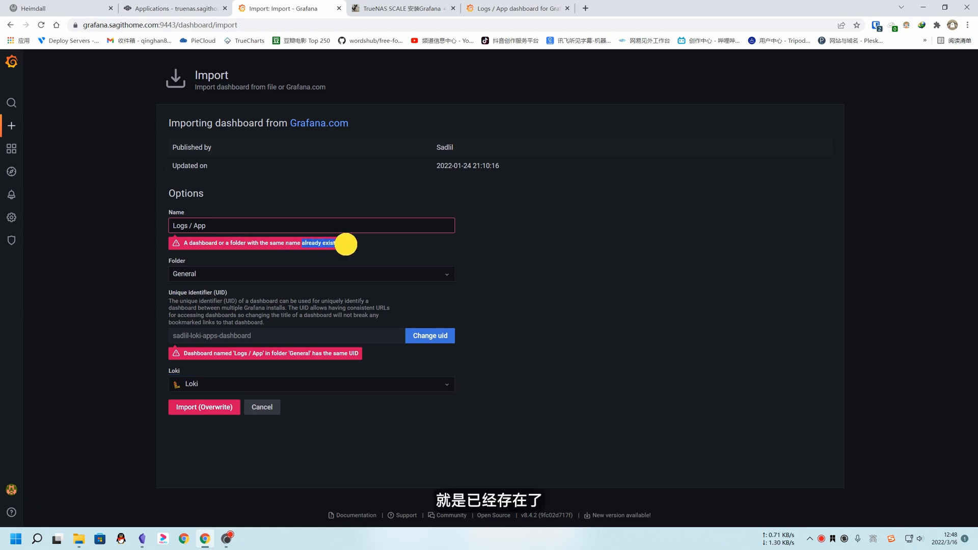
{"action": "left_click", "coordinate": [262, 408]}
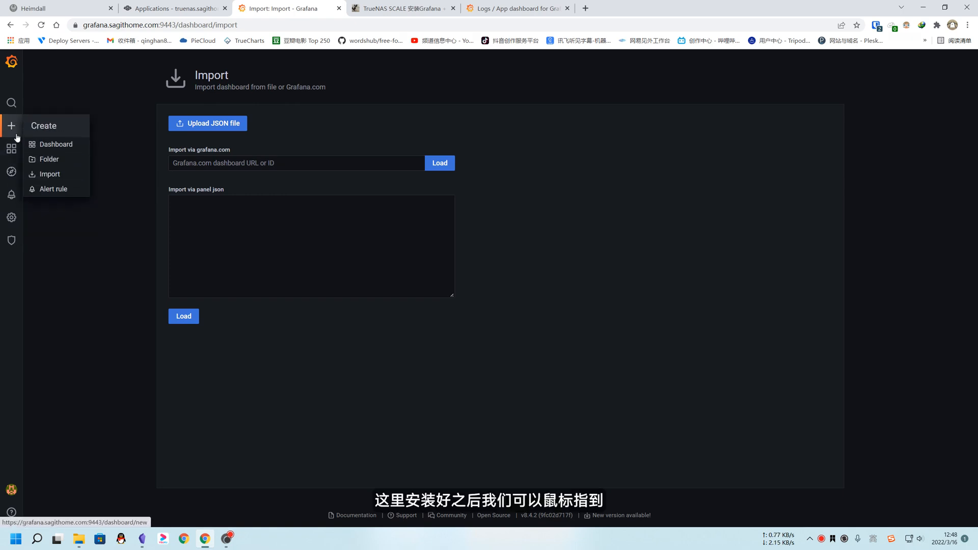
Step: Browse the existing dashboards and open Logs / App from the General folder
{"action": "mouse_move", "coordinate": [12, 152]}
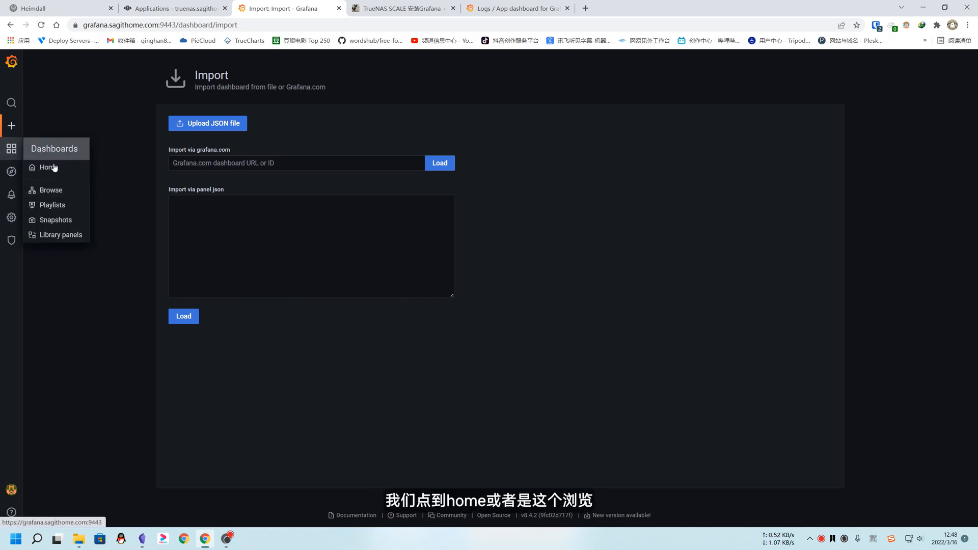
{"action": "left_click", "coordinate": [65, 191]}
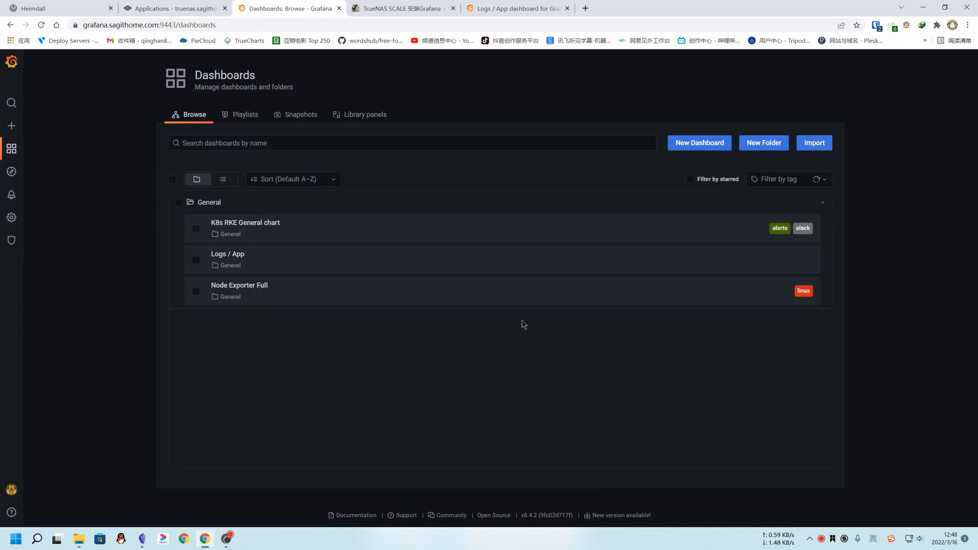
{"action": "left_click", "coordinate": [240, 262]}
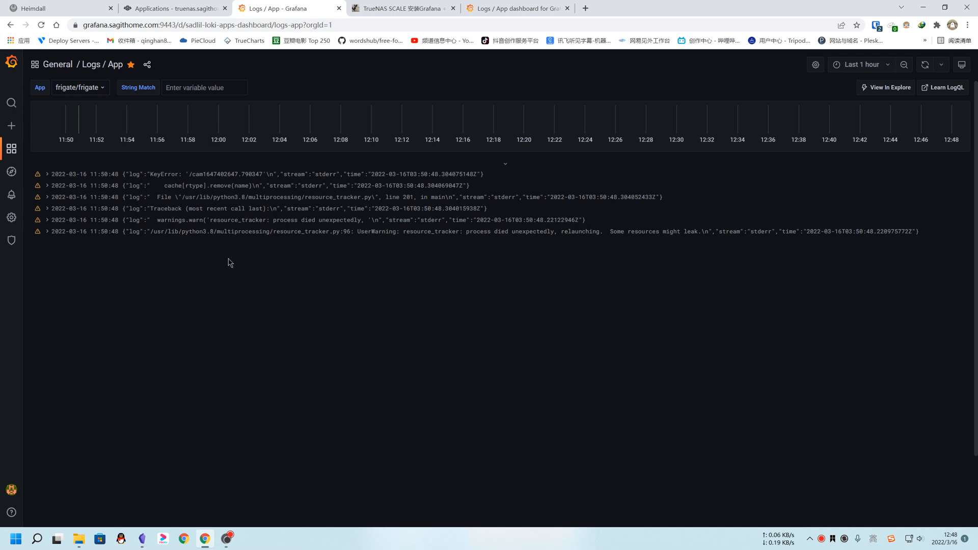
Step: Set the dashboard's App variable to ix-traefik/traefik to show the traefik logs
{"action": "left_click", "coordinate": [96, 90]}
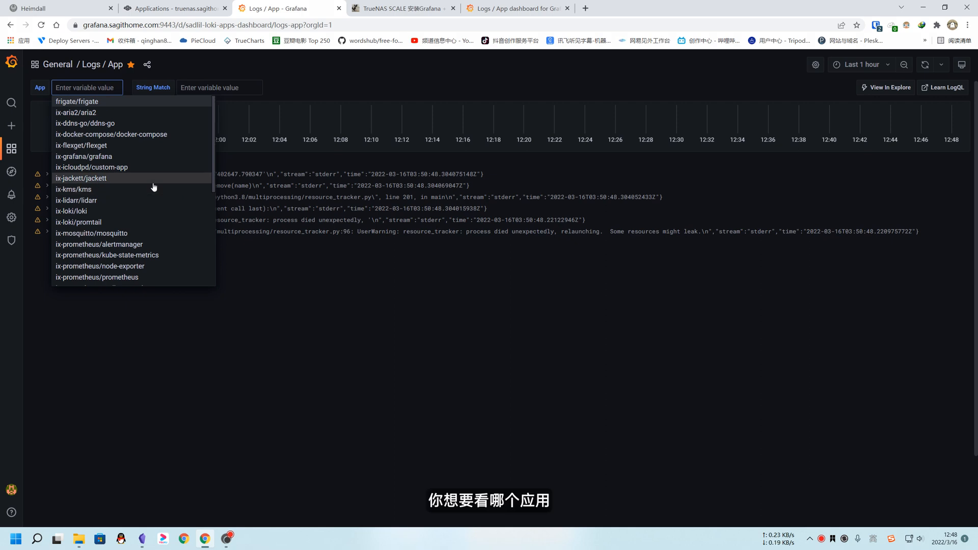
{"action": "scroll", "coordinate": [153, 187], "scroll_direction": "down", "scroll_amount": 3}
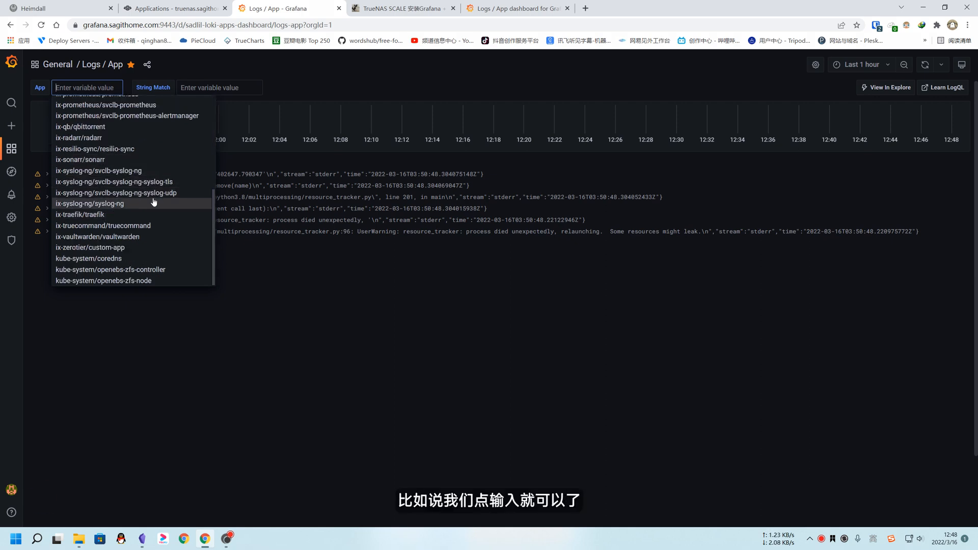
{"action": "type", "text": "tr"}
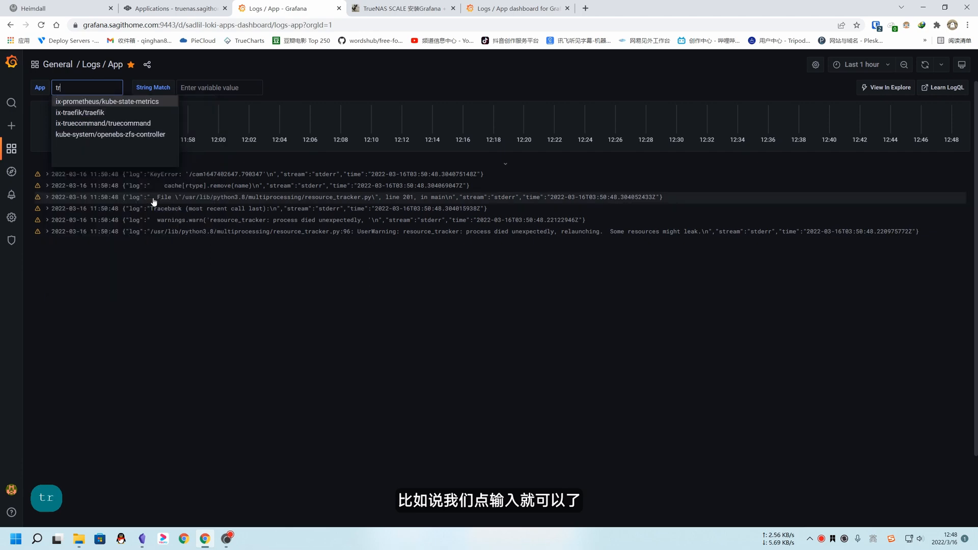
{"action": "left_click", "coordinate": [80, 113]}
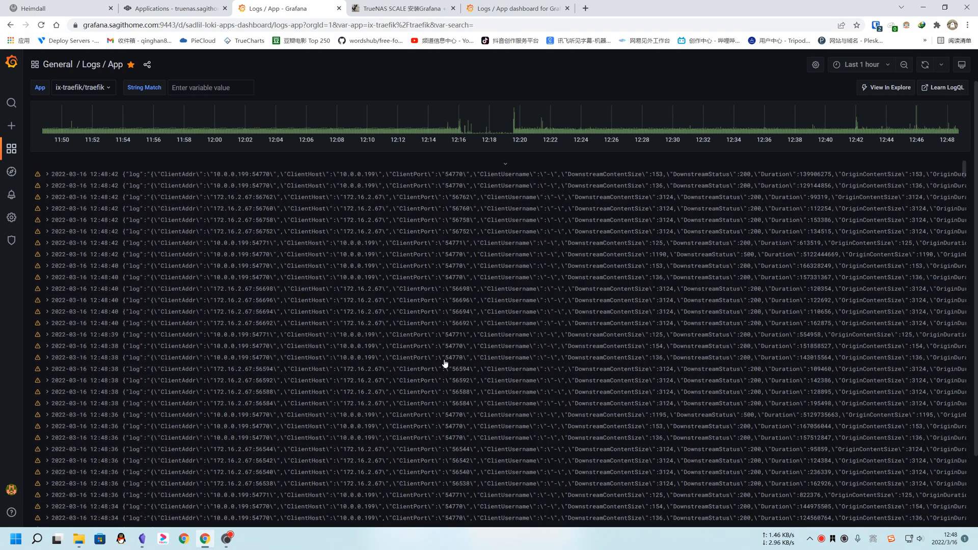
Step: Filter the traefik logs by the string "truenas" and expand the newest matching log entry
{"action": "left_click", "coordinate": [193, 87]}
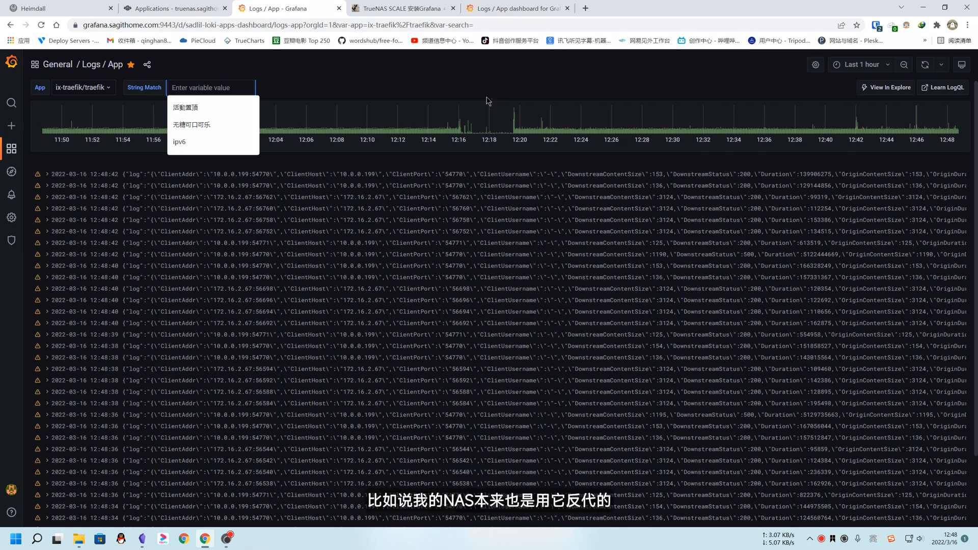
{"action": "left_click", "coordinate": [173, 9]}
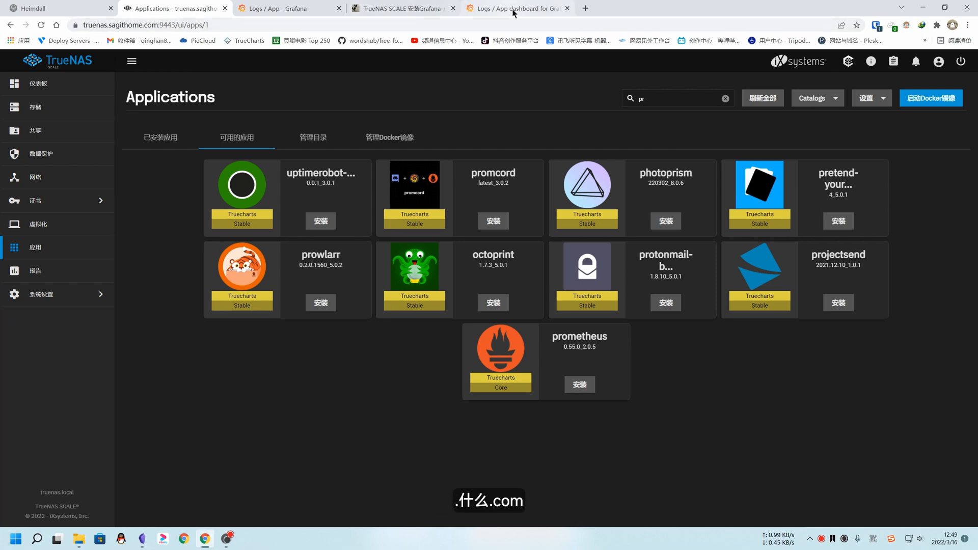
{"action": "left_click", "coordinate": [488, 8]}
{"action": "left_click", "coordinate": [291, 7]}
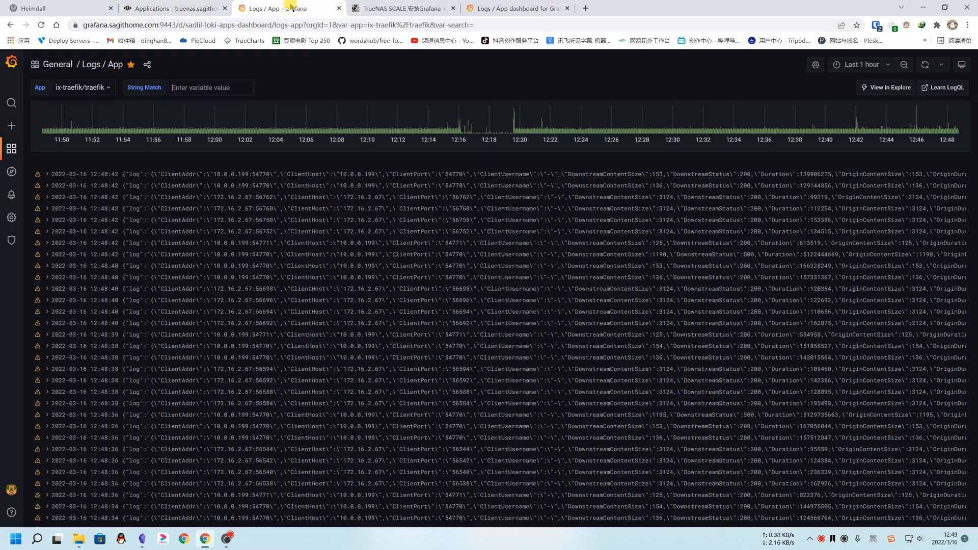
{"action": "left_click", "coordinate": [229, 88]}
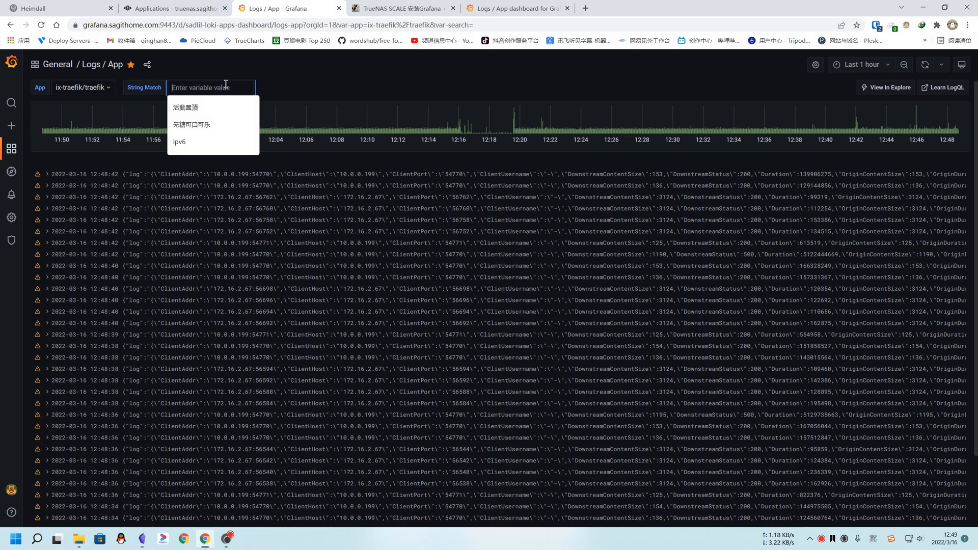
{"action": "type", "text": "tr"}
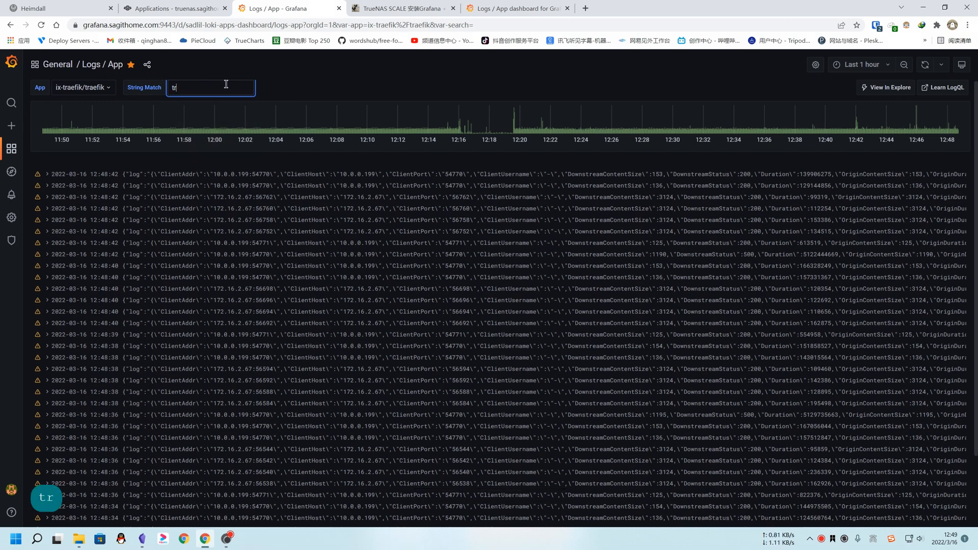
{"action": "type", "text": "ueb"}
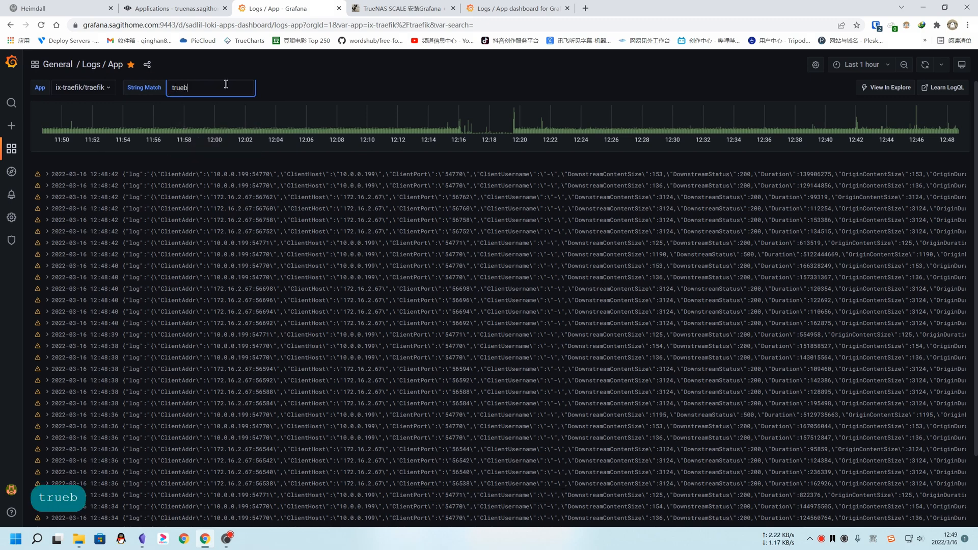
{"action": "key", "text": "BackSpace"}
{"action": "type", "text": "nas"}
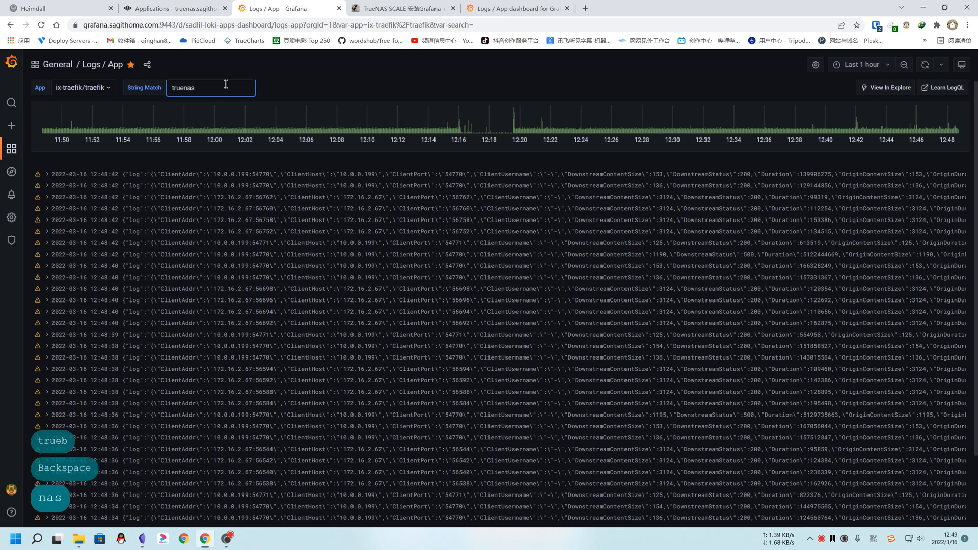
{"action": "key", "text": "shift"}
{"action": "key", "text": "Return"}
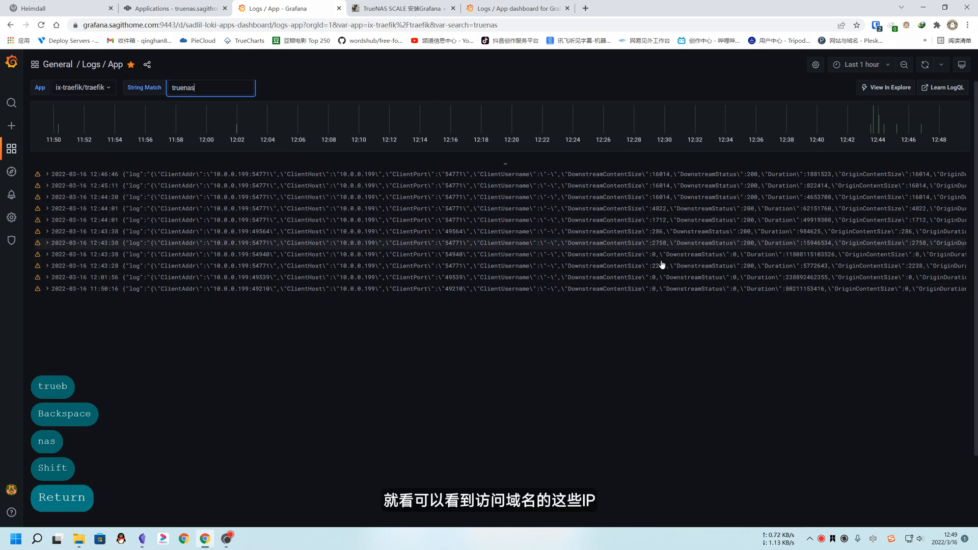
{"action": "left_click", "coordinate": [268, 175]}
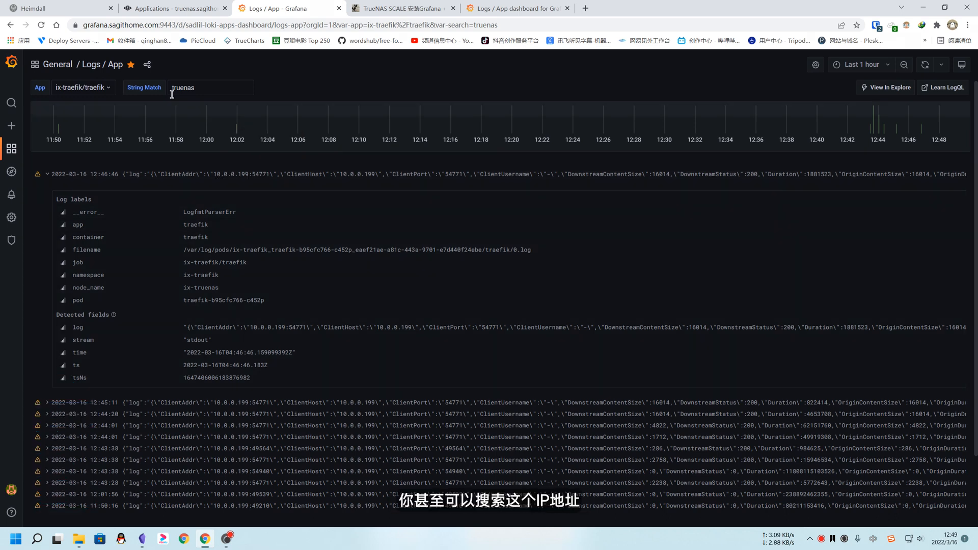
Step: Replace the log string filter with the client IP address 10.0.0.199
{"action": "double_click", "coordinate": [201, 90]}
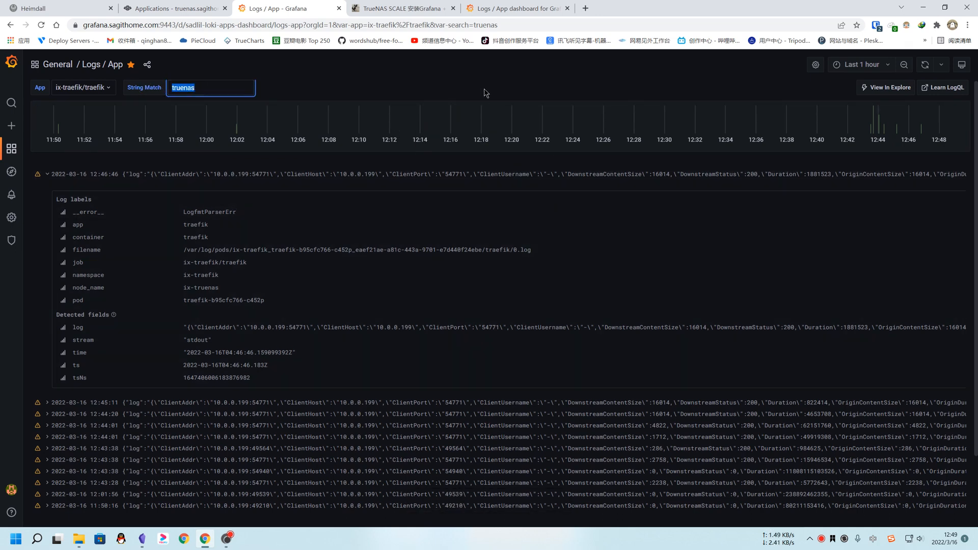
{"action": "type", "text": "10.0.0.1"}
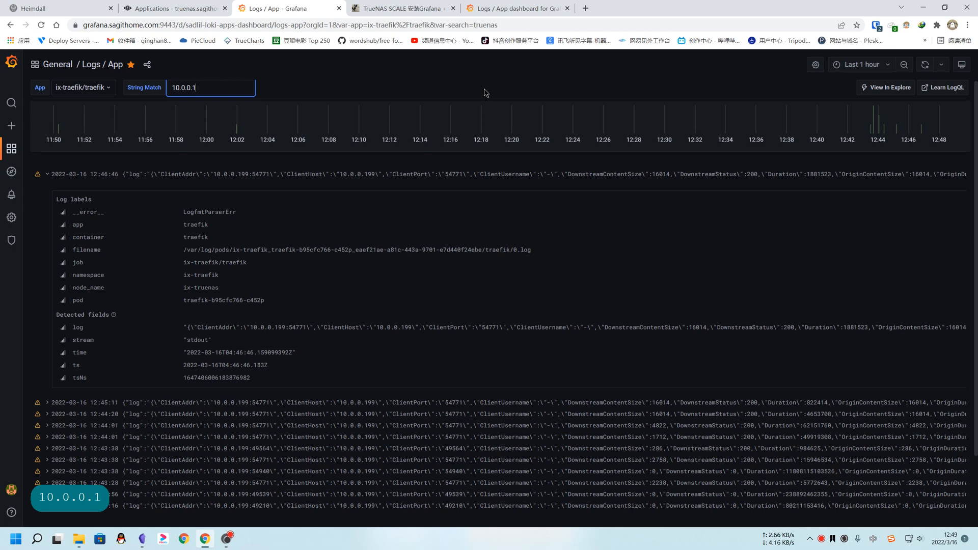
{"action": "type", "text": "9"}
{"action": "key", "text": "Return"}
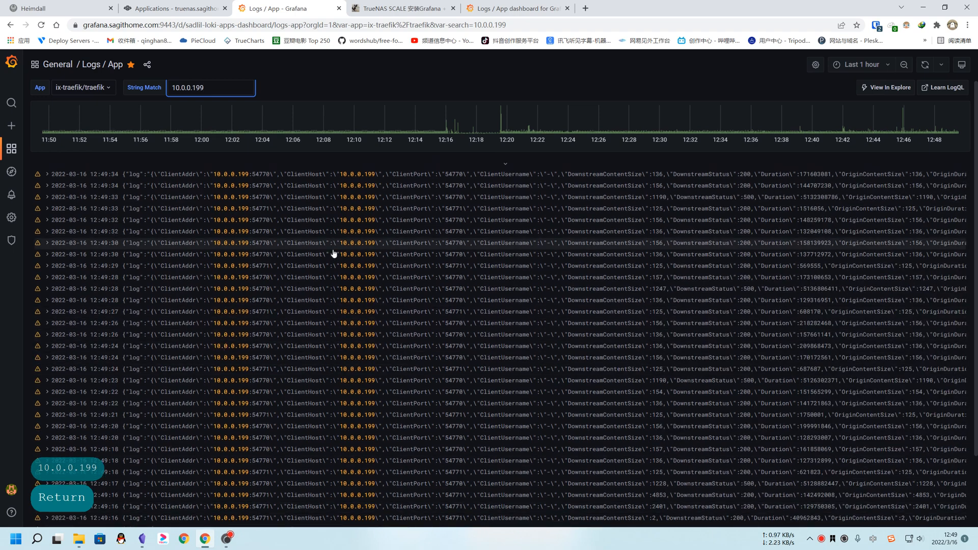
Step: Inspect the full traefik log lines matching 10.0.0.192, including the request address, and clear the string filter
{"action": "key", "text": "BackSpace"}
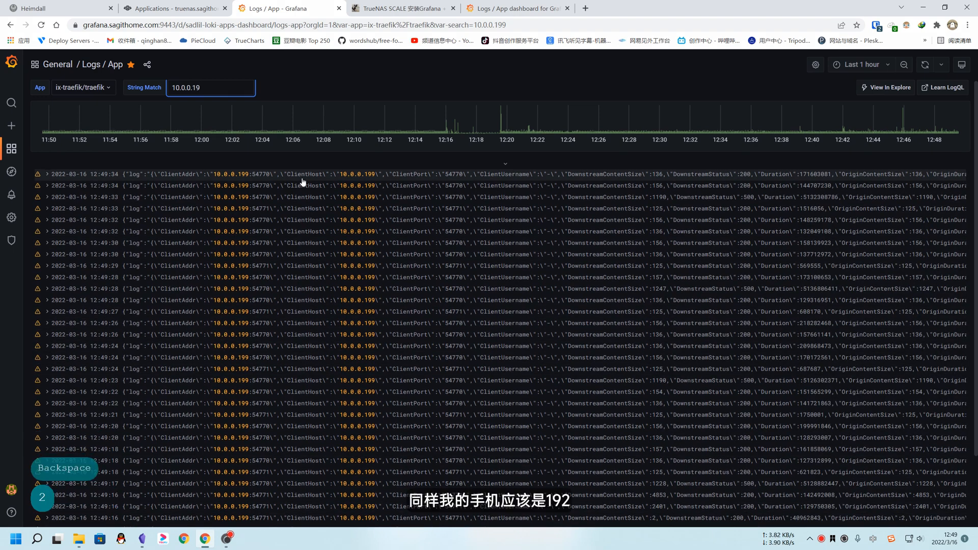
{"action": "type", "text": "2"}
{"action": "key", "text": "Return"}
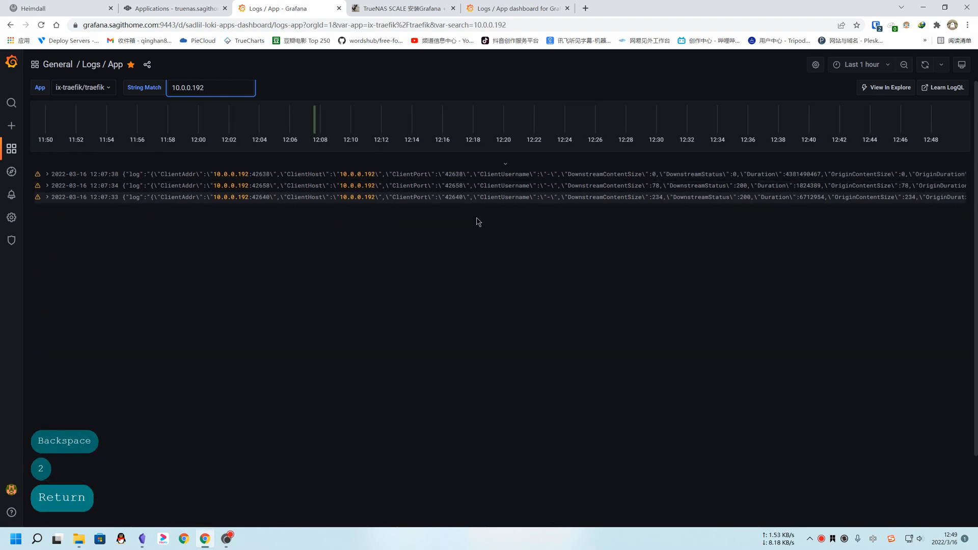
{"action": "scroll", "coordinate": [663, 199], "scroll_direction": "right", "scroll_amount": 10}
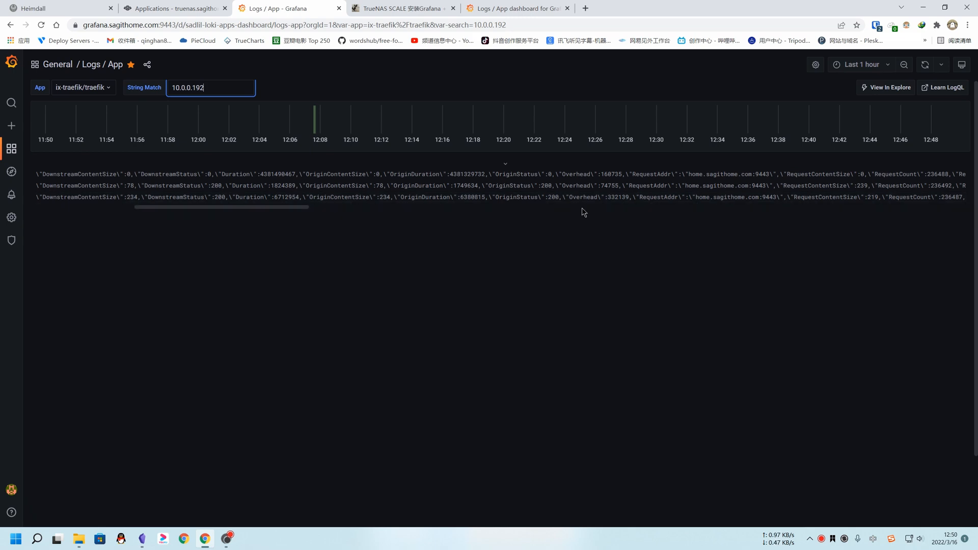
{"action": "left_click_drag", "start_coordinate": [302, 206], "coordinate": [255, 212]}
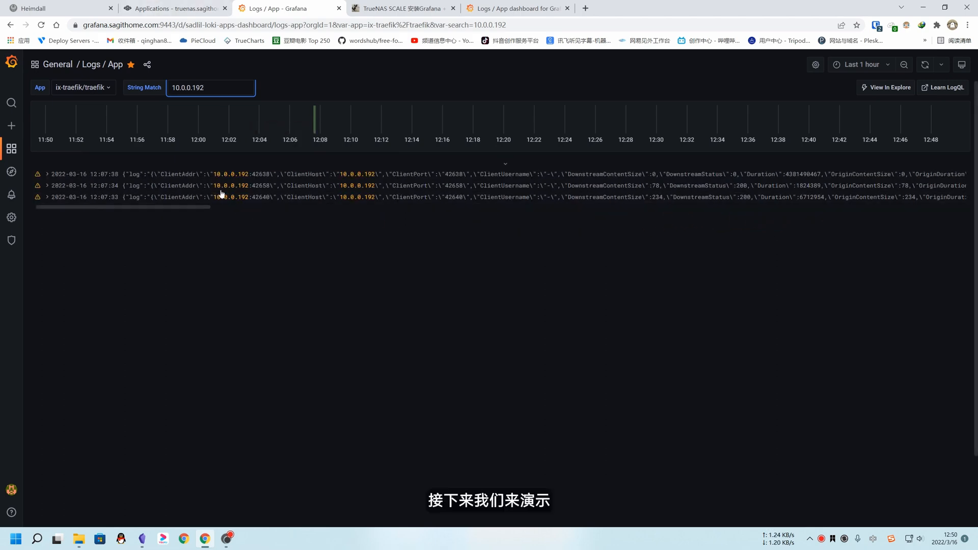
{"action": "key", "text": "BackSpace"}
{"action": "key", "text": "Return"}
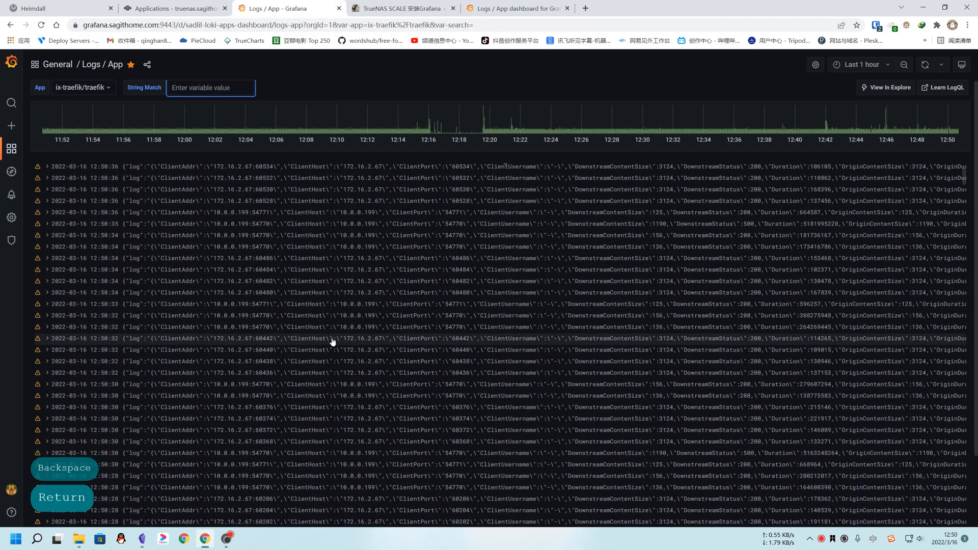
Step: Open the traefik app's edit form on the TrueNAS Applications page, check its Access Logs setting, and close the form without saving
{"action": "left_click", "coordinate": [158, 8]}
{"action": "scroll", "coordinate": [322, 352], "scroll_direction": "down", "scroll_amount": 10}
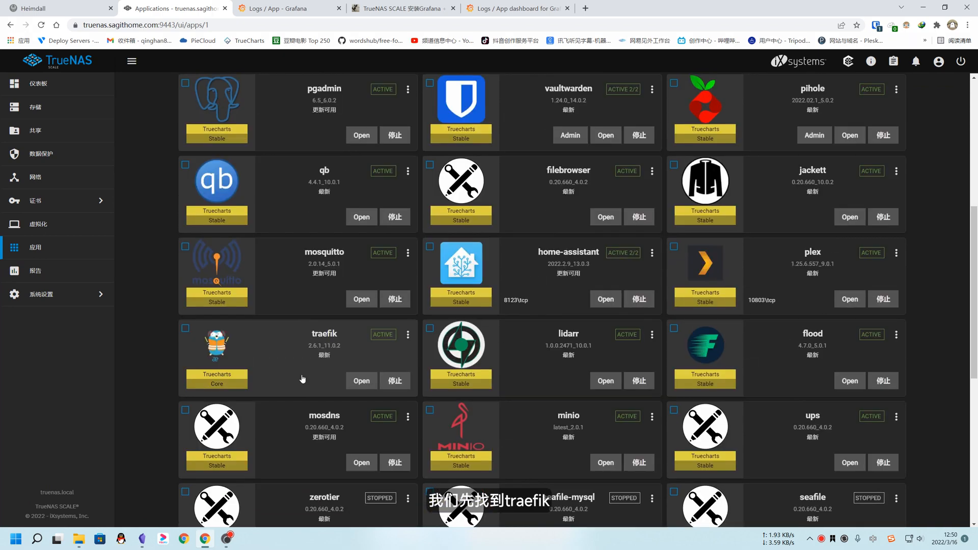
{"action": "left_click", "coordinate": [407, 331]}
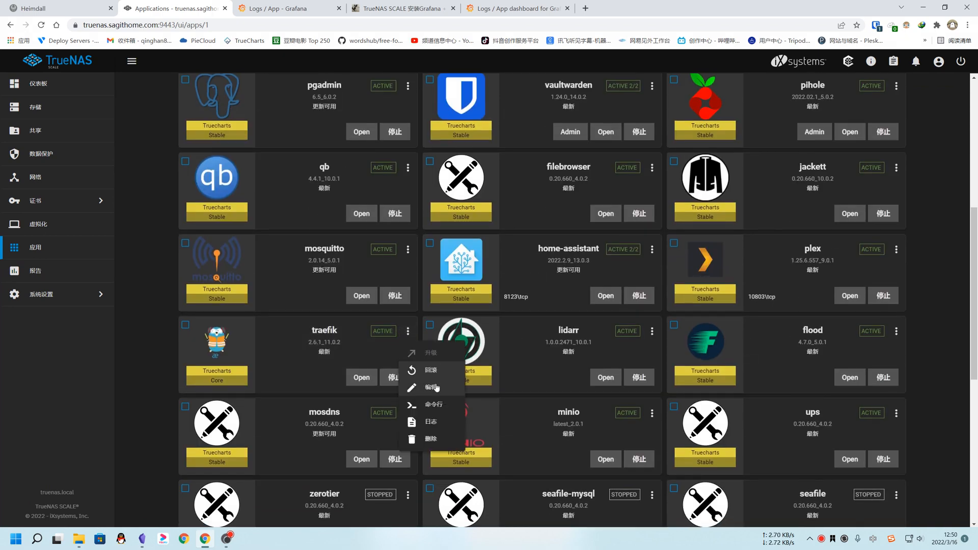
{"action": "left_click", "coordinate": [433, 389]}
{"action": "scroll", "coordinate": [735, 317], "scroll_direction": "down", "scroll_amount": 5}
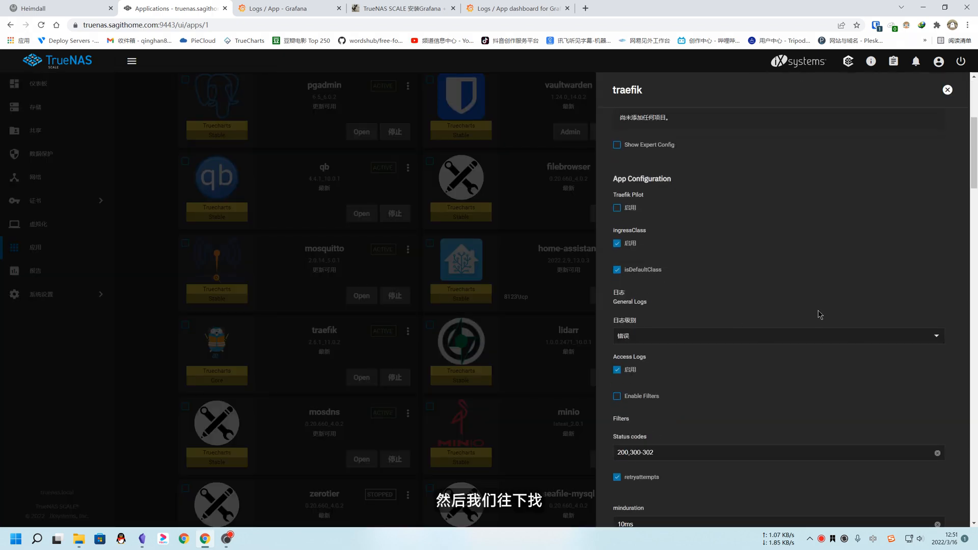
{"action": "scroll", "coordinate": [733, 355], "scroll_direction": "down", "scroll_amount": 5}
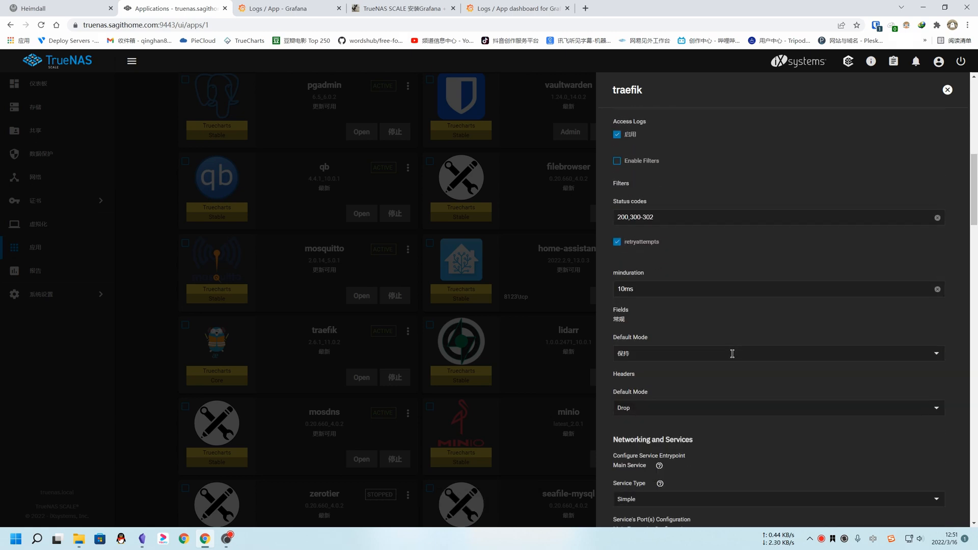
{"action": "scroll", "coordinate": [714, 347], "scroll_direction": "up", "scroll_amount": 3}
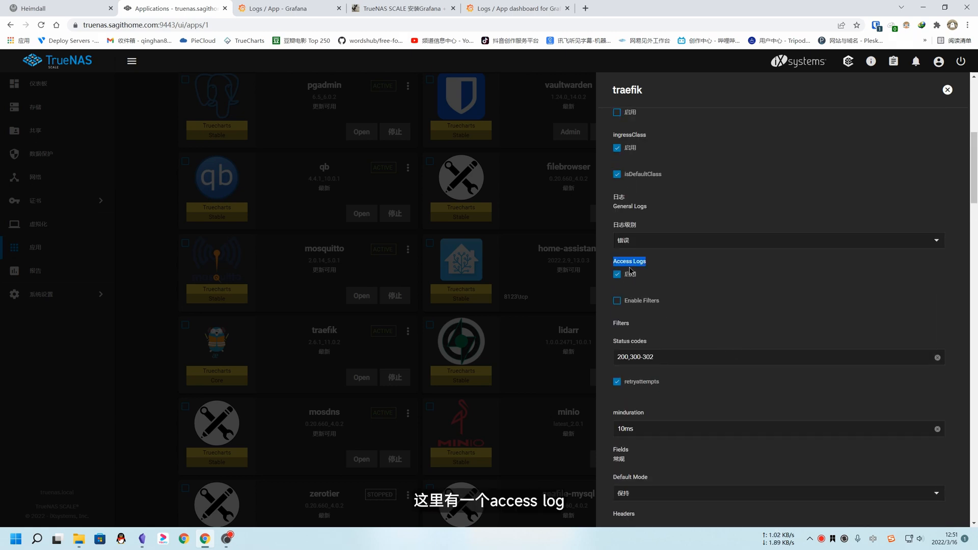
{"action": "left_click", "coordinate": [651, 267]}
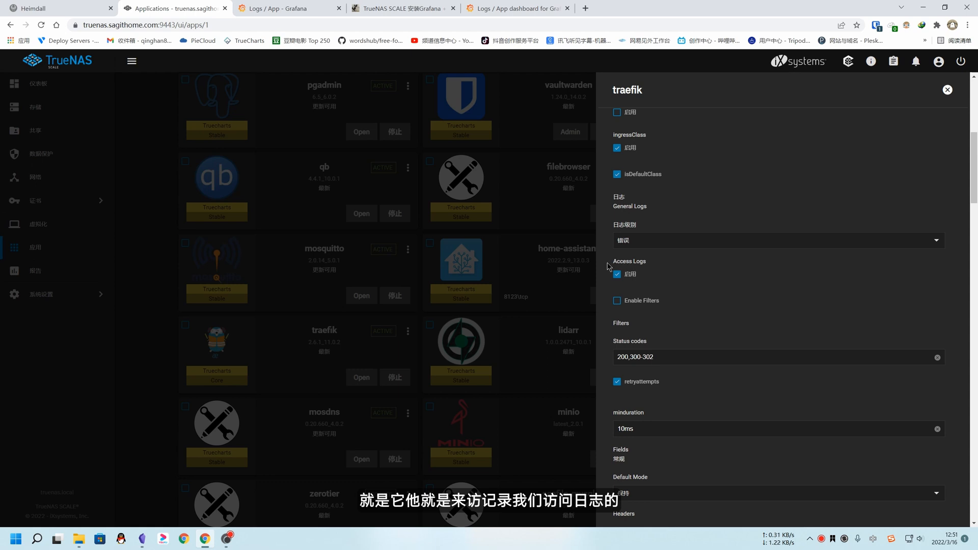
{"action": "left_click_drag", "start_coordinate": [617, 265], "coordinate": [650, 266]}
{"action": "left_click", "coordinate": [671, 268]}
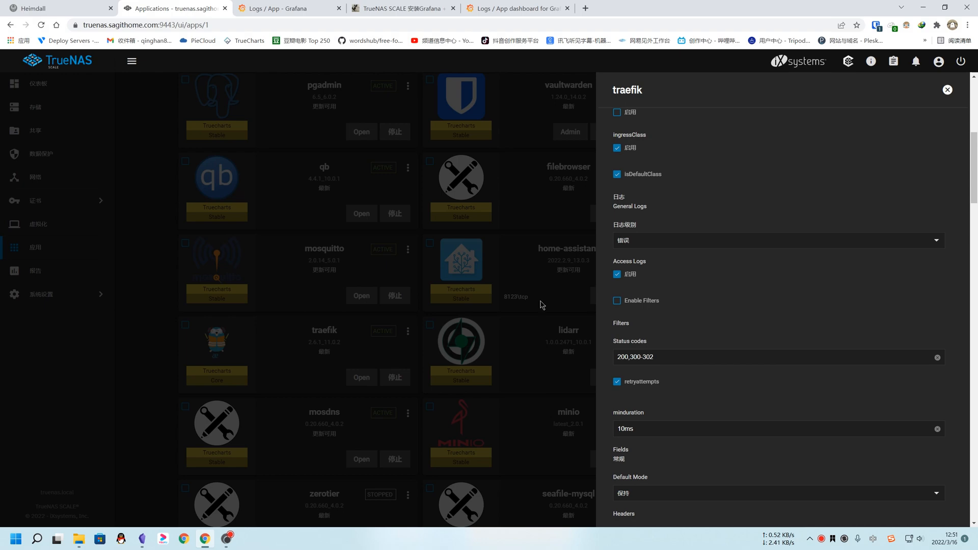
{"action": "left_click", "coordinate": [284, 333]}
Step: Open traefik's web dashboard, check the AccessLog status under Features, and return to Grafana's Logs / App dashboard
{"action": "left_click", "coordinate": [362, 377]}
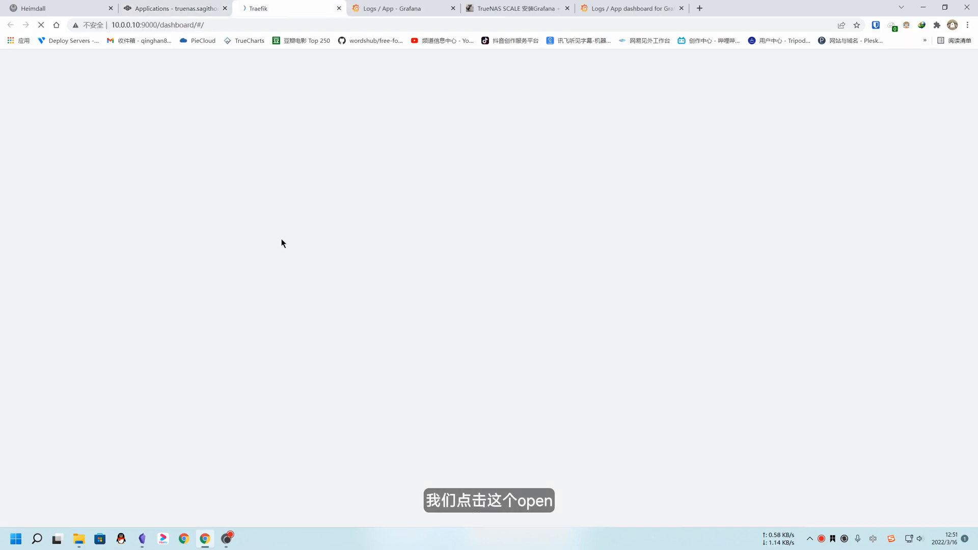
{"action": "scroll", "coordinate": [454, 255], "scroll_direction": "down", "scroll_amount": 8}
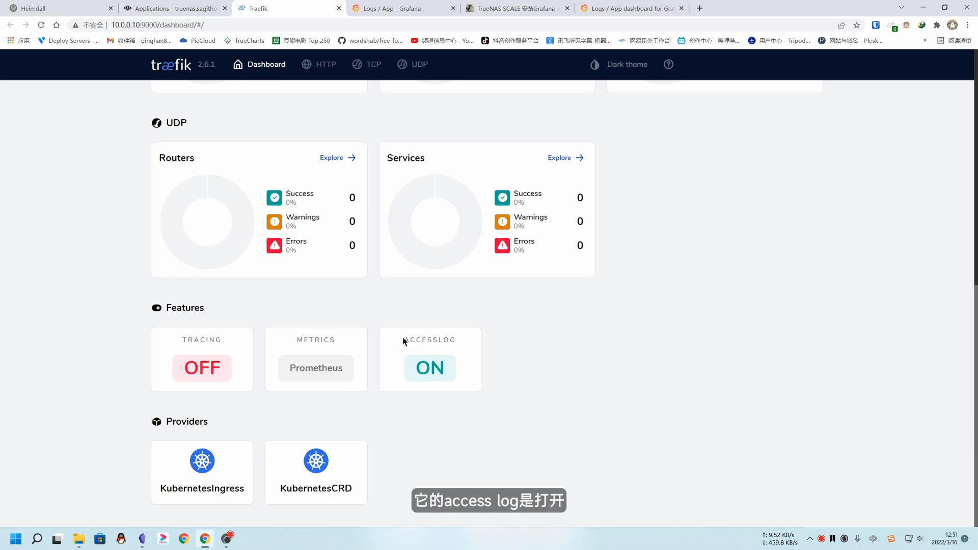
{"action": "left_click_drag", "start_coordinate": [403, 337], "coordinate": [456, 339]}
{"action": "left_click", "coordinate": [431, 368]}
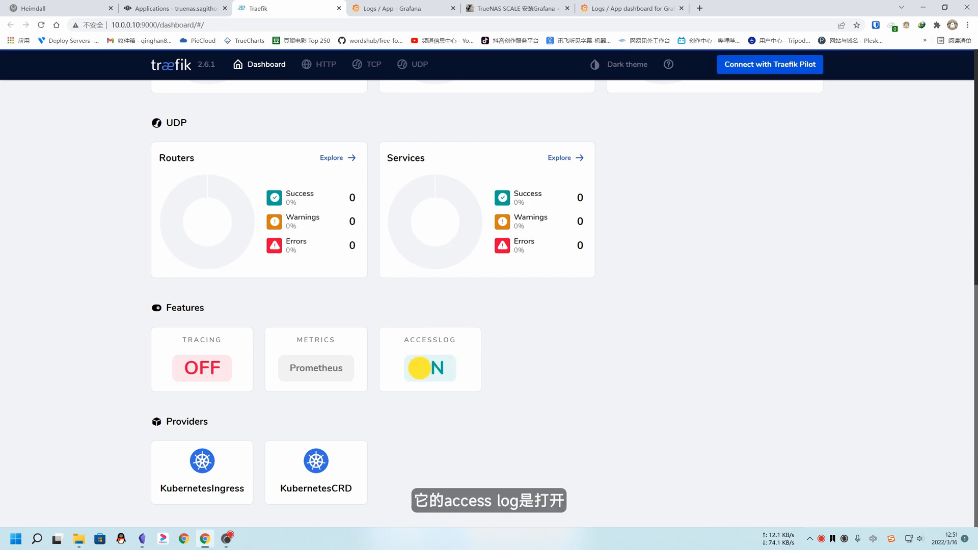
{"action": "left_click_drag", "start_coordinate": [419, 368], "coordinate": [442, 367]}
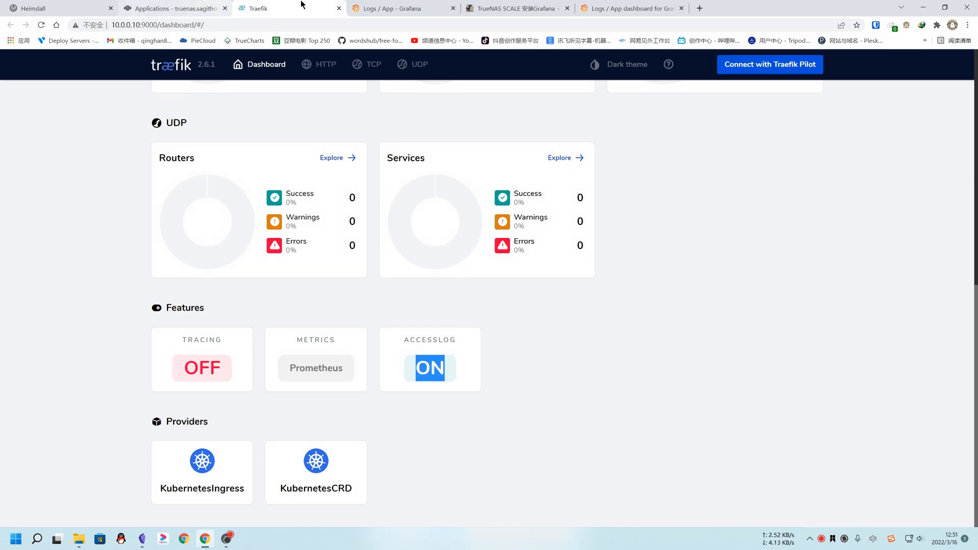
{"action": "left_click", "coordinate": [388, 9]}
{"action": "scroll", "coordinate": [339, 310], "scroll_direction": "up", "scroll_amount": 4}
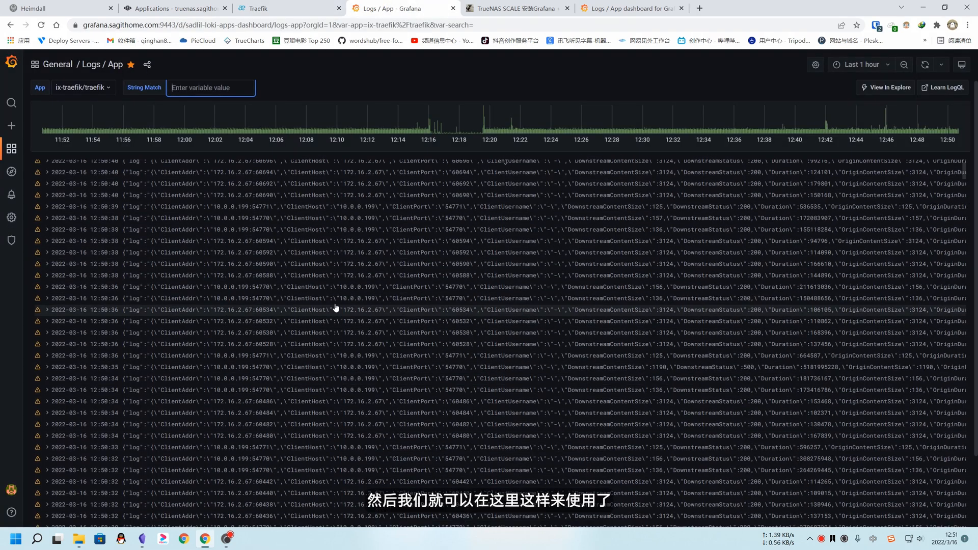